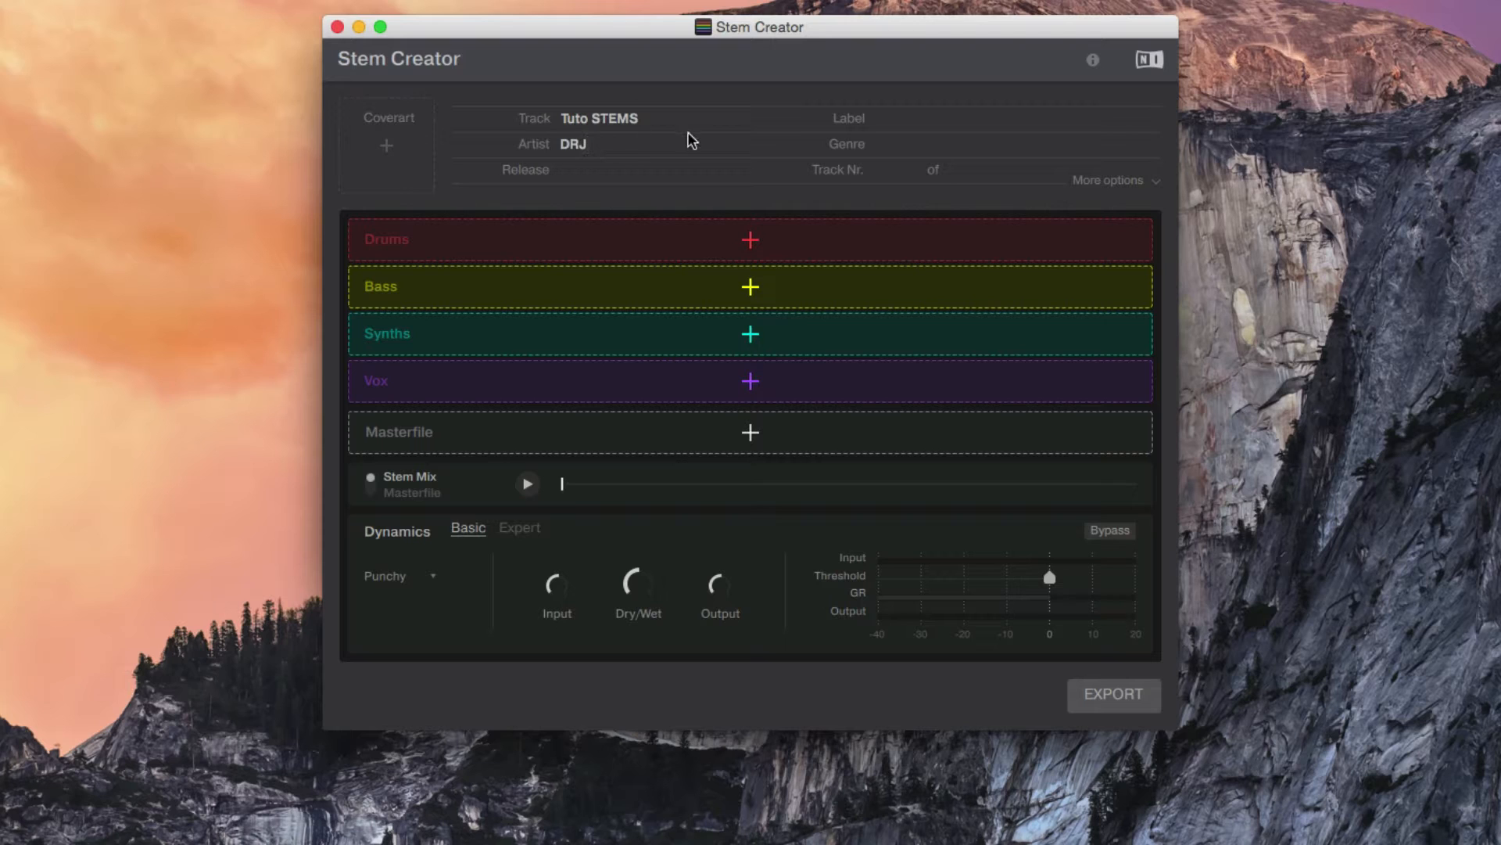
# - Expand the track metadata and enter 2015 as the release year and Electro as the genre
pyautogui.click(1131, 180)
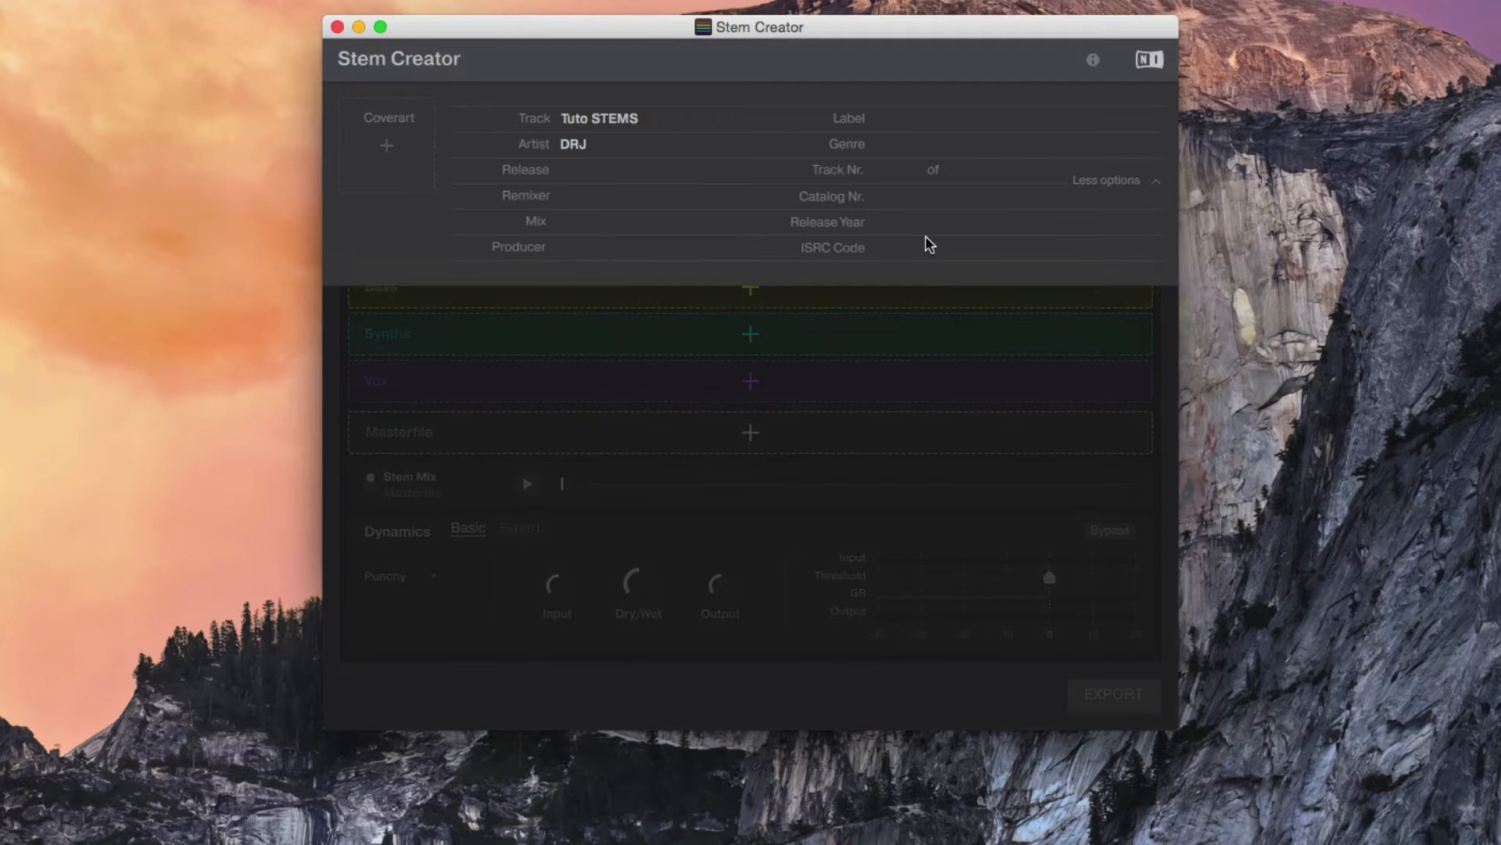
pyautogui.click(921, 224)
pyautogui.write('2015')
pyautogui.click(574, 195)
pyautogui.write('Electro')
# - Add DRJ_Stems.jpg from the stems_creator_mac folder as the cover art and collapse the extra metadata options
pyautogui.click(385, 149)
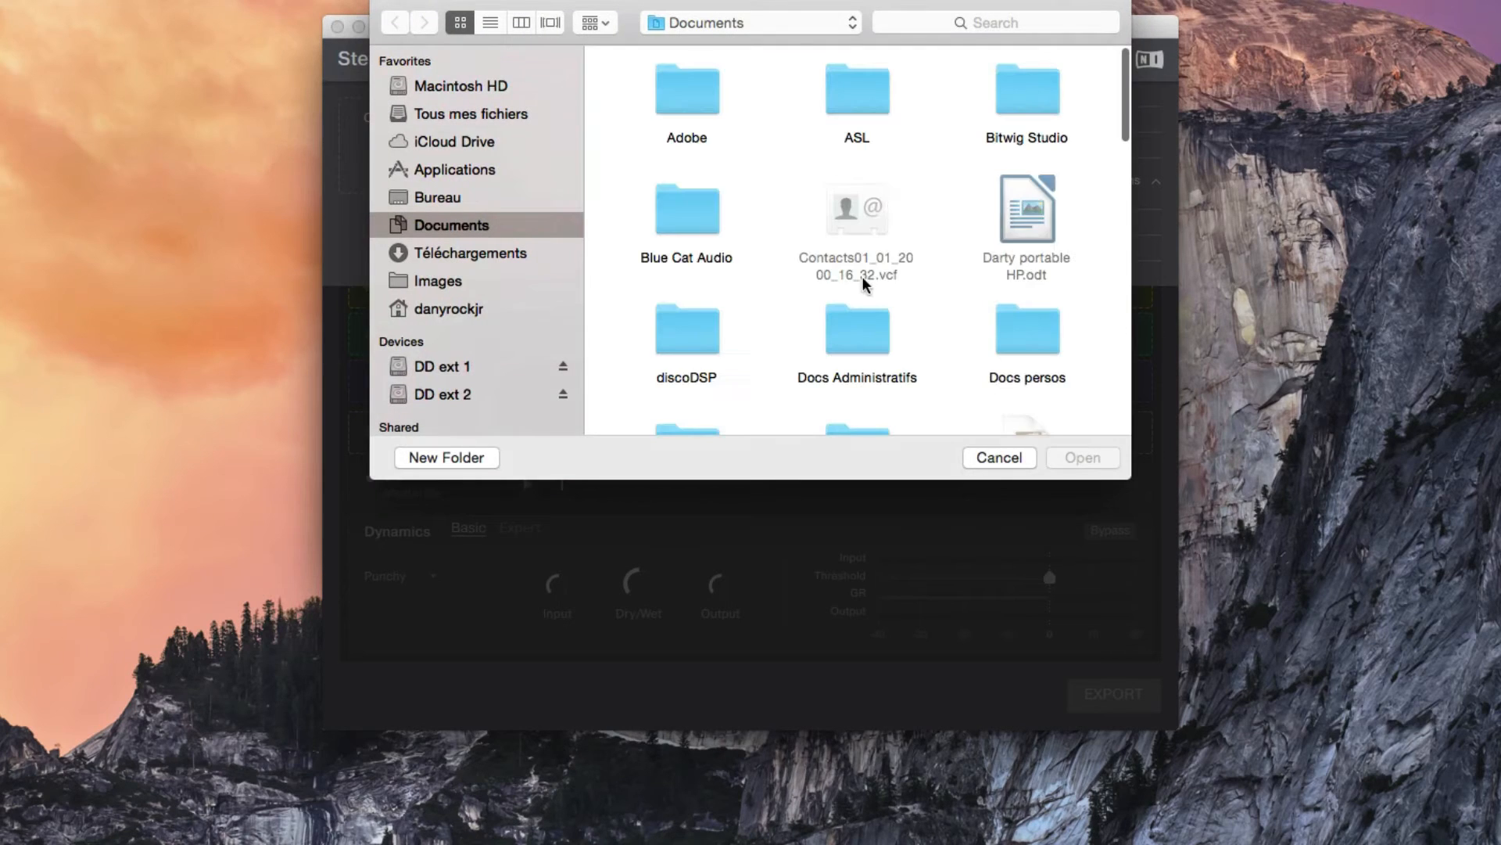
pyautogui.click(1007, 456)
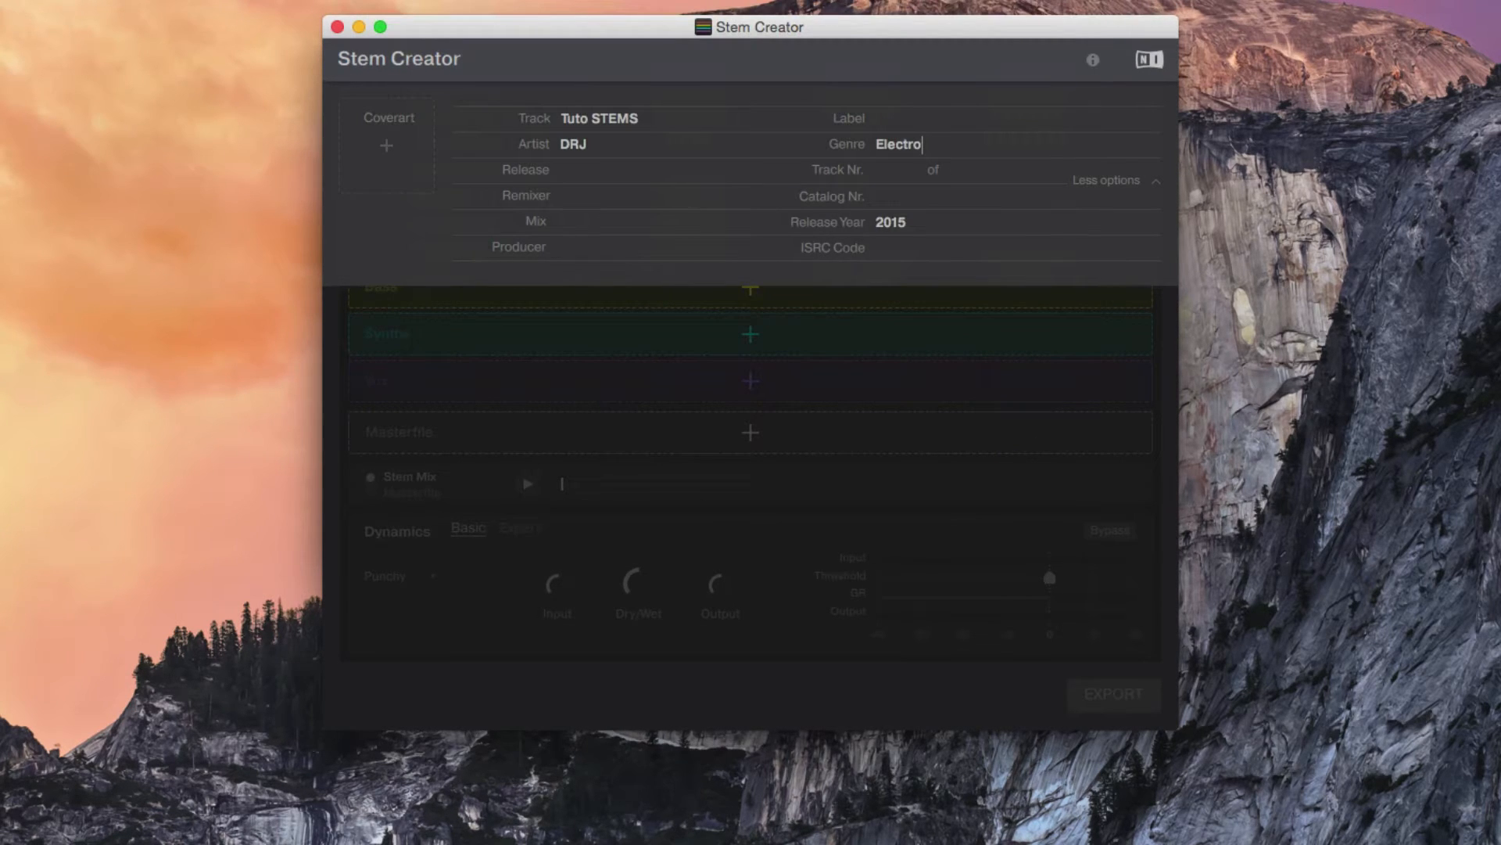
pyautogui.press('super+Tab')
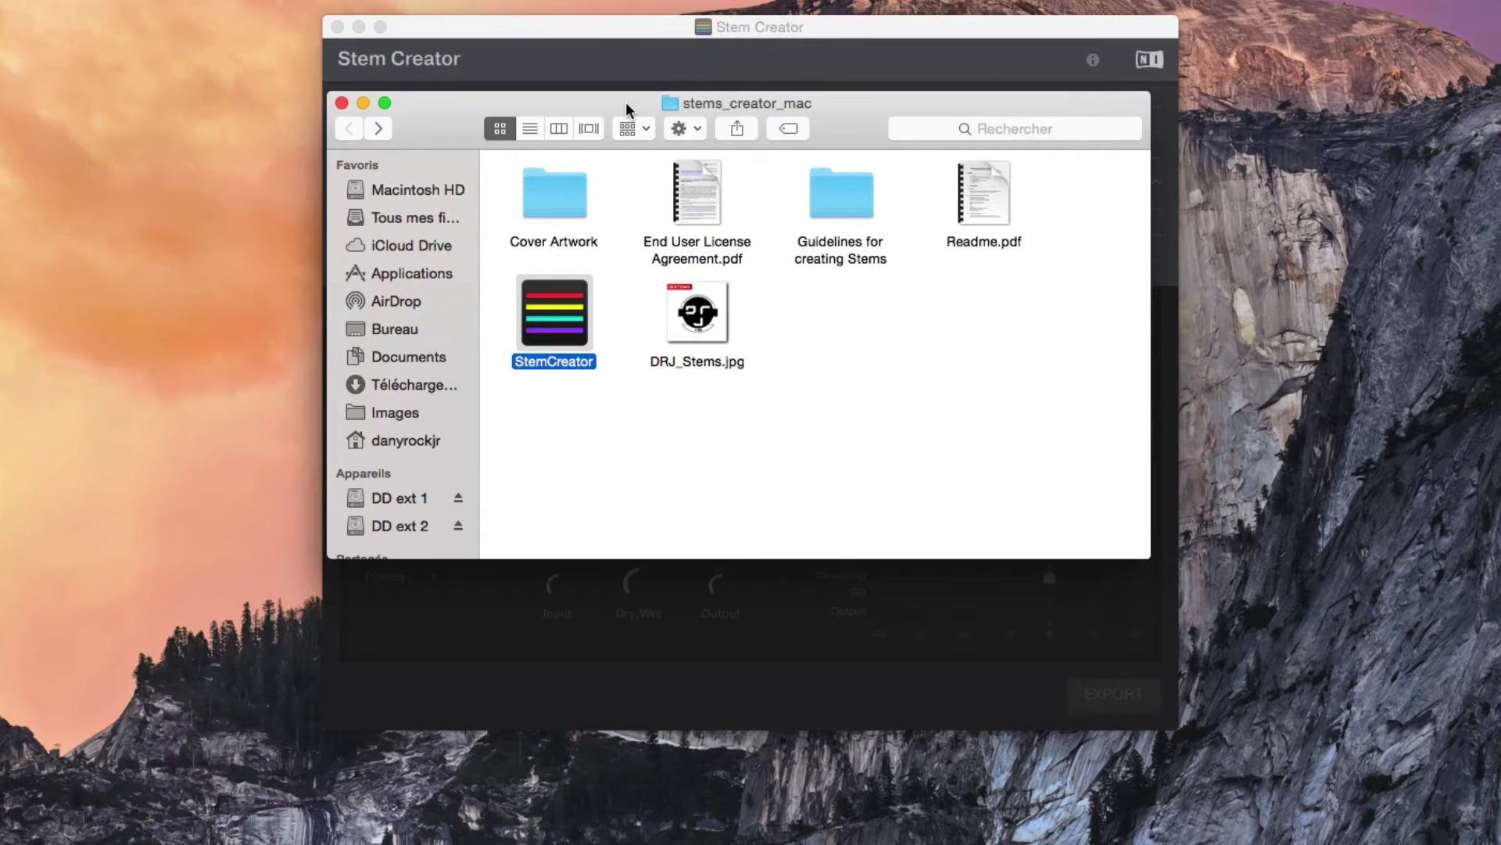
pyautogui.moveTo(626, 102); pyautogui.dragTo(1184, 175)
pyautogui.moveTo(1257, 387); pyautogui.dragTo(391, 164)
pyautogui.moveTo(921, 179); pyautogui.dragTo(692, 64)
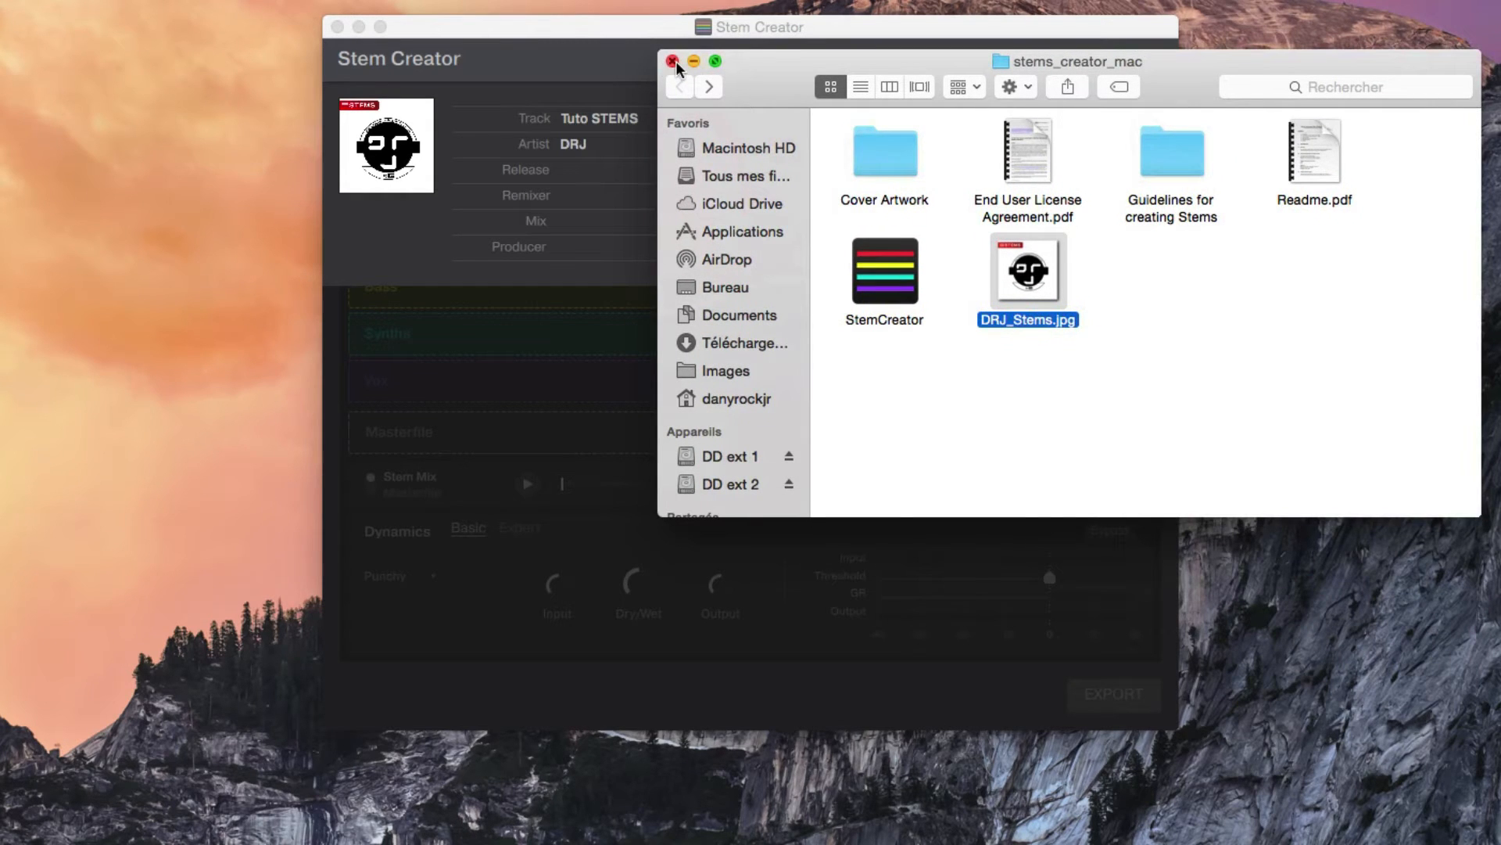
pyautogui.click(672, 62)
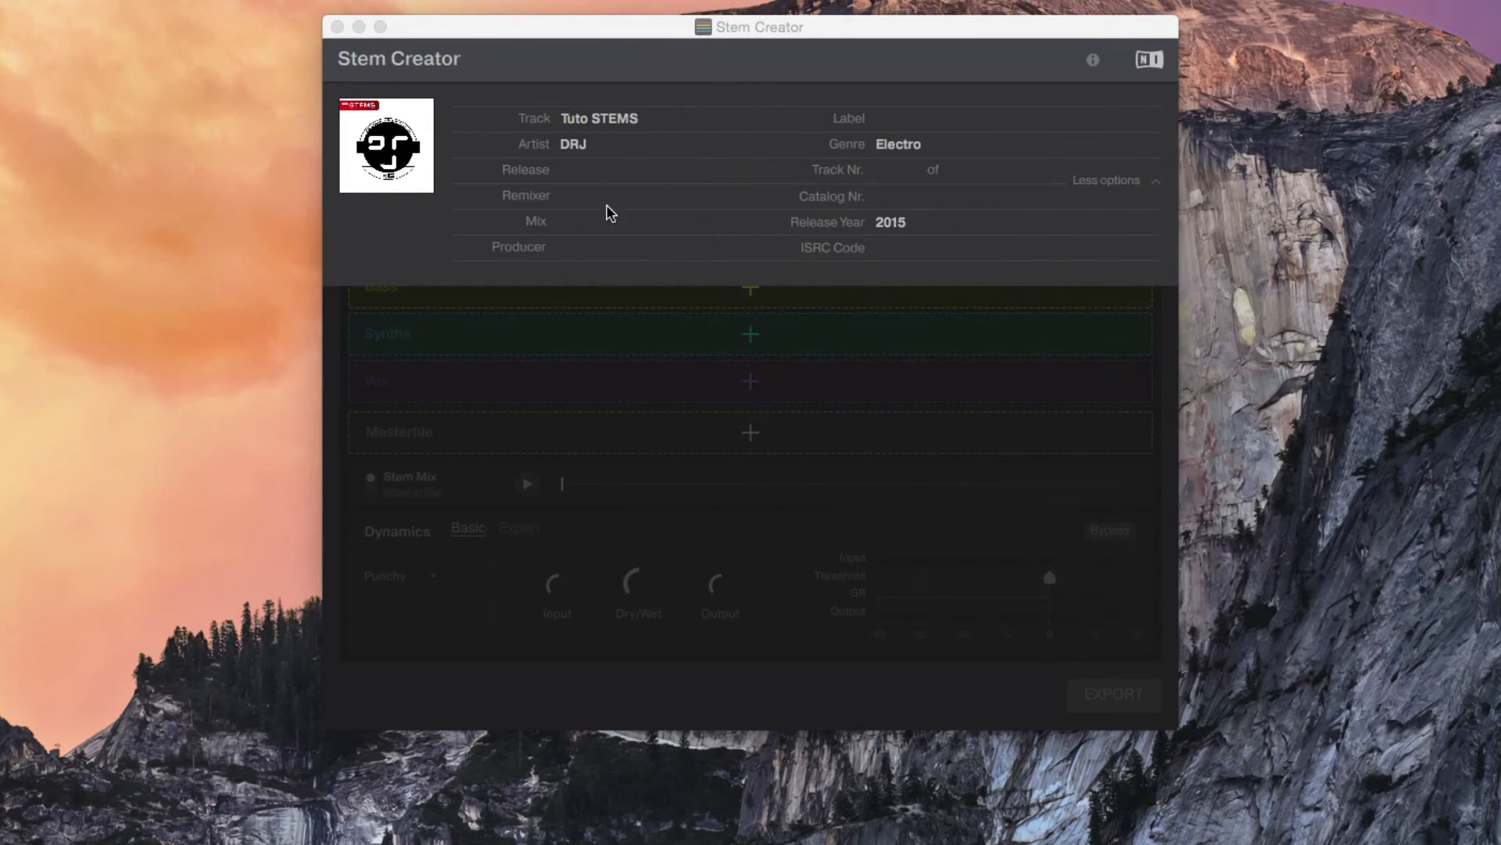
pyautogui.click(1114, 185)
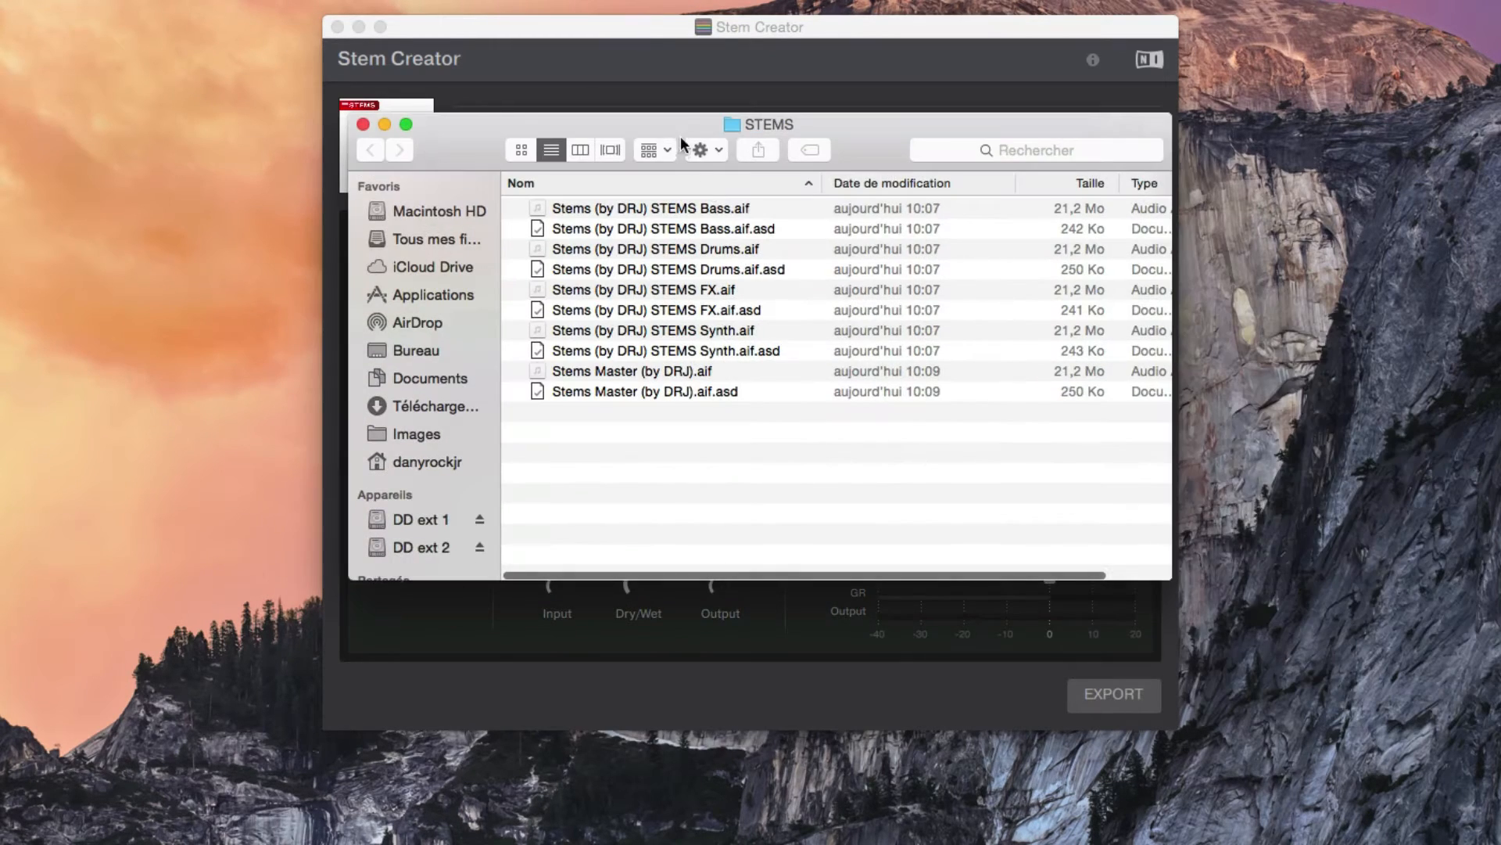
# - From the STEMS folder, load Stems (by DRJ) STEMS Drums.aif into the Drums track and Stems (by DRJ) STEMS Bass.aif into the Bass track
pyautogui.moveTo(672, 123); pyautogui.dragTo(1263, 452)
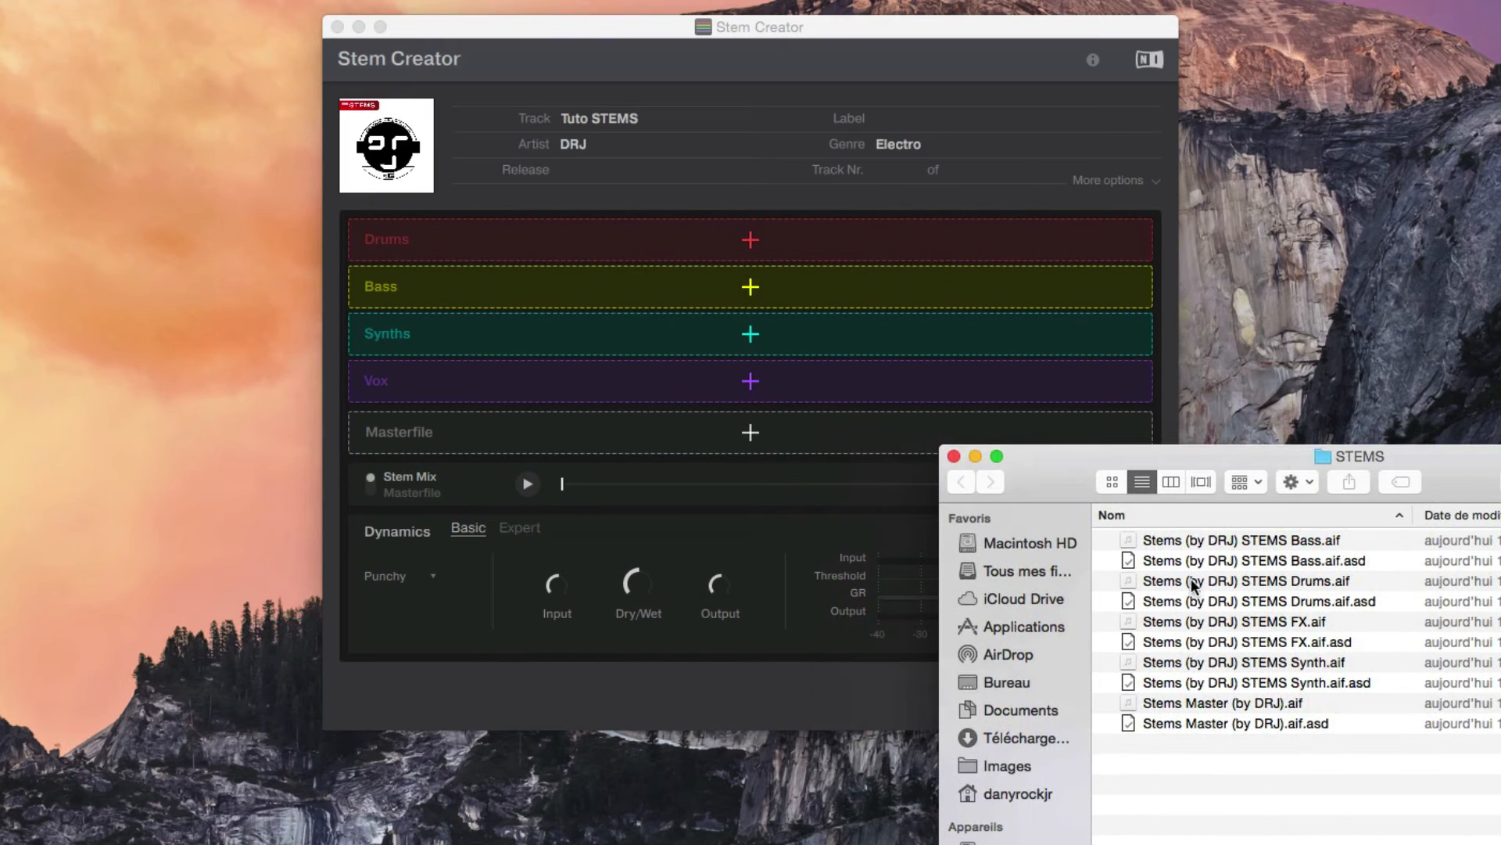
pyautogui.click(1216, 585)
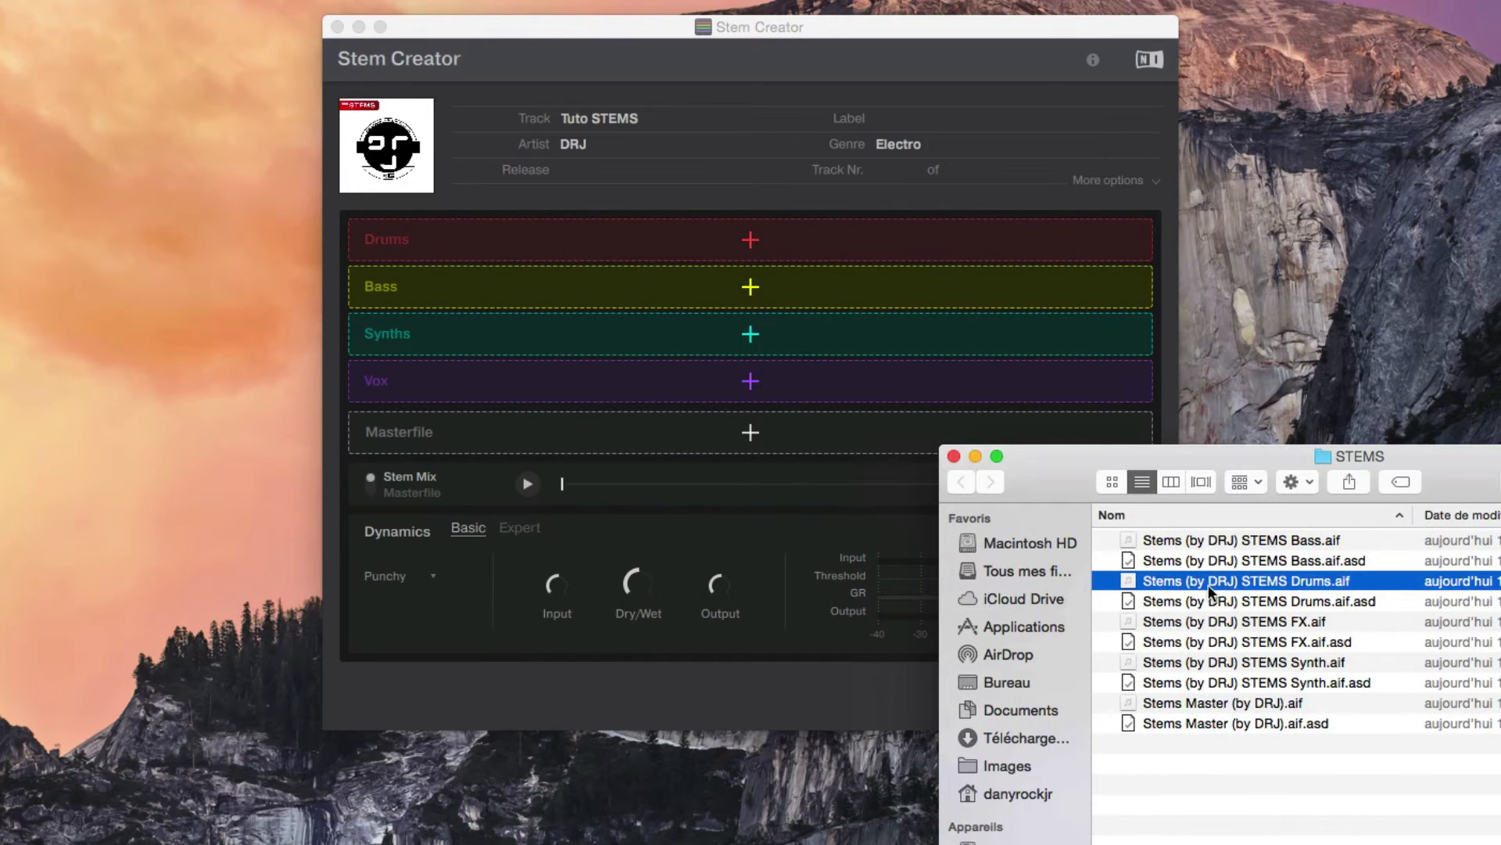
pyautogui.moveTo(1209, 581); pyautogui.dragTo(622, 252)
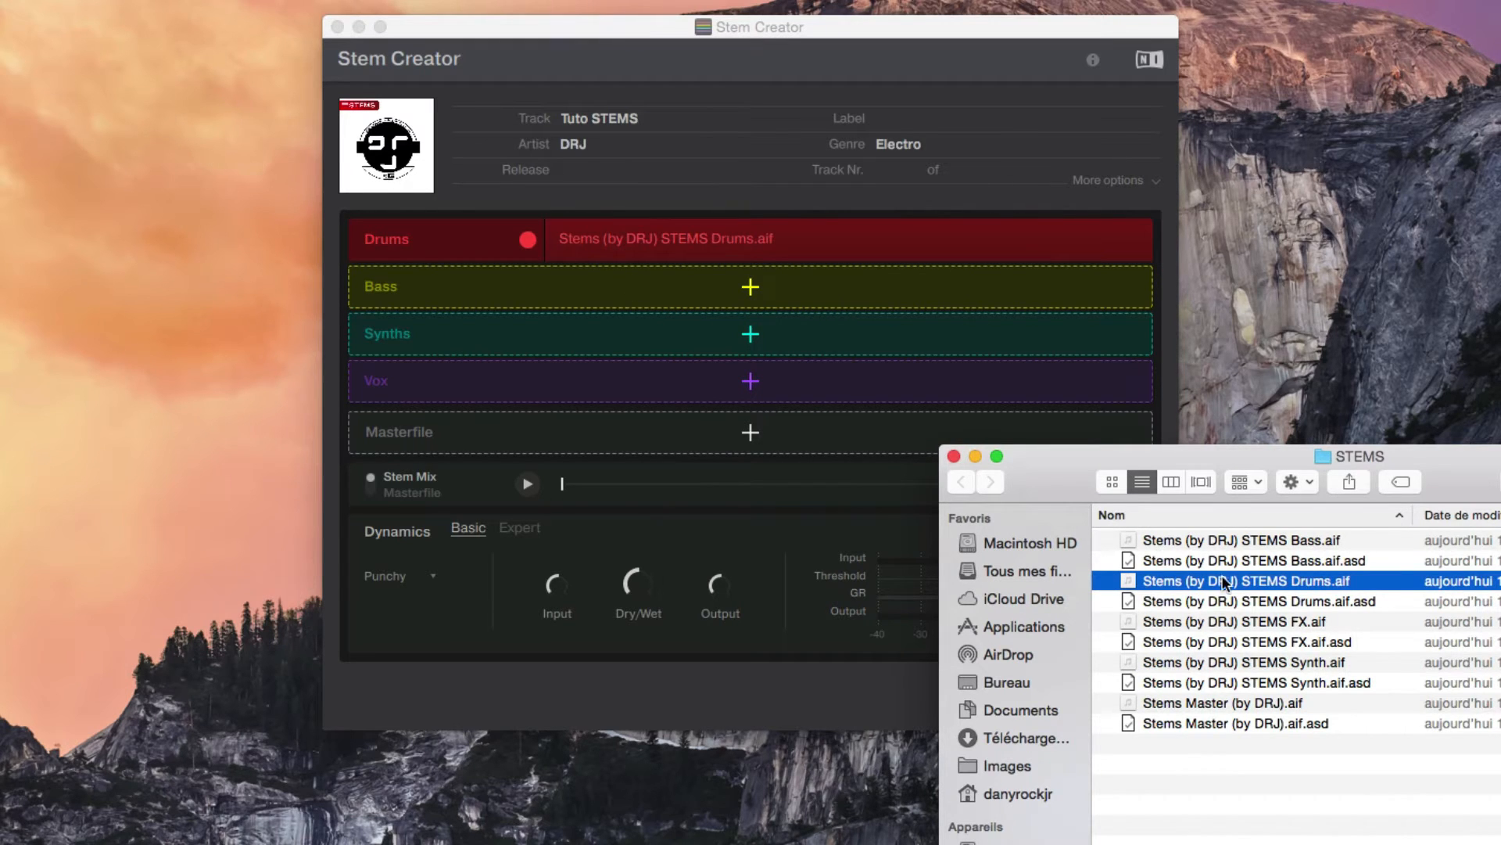
pyautogui.click(1213, 539)
pyautogui.moveTo(1213, 538); pyautogui.dragTo(640, 316)
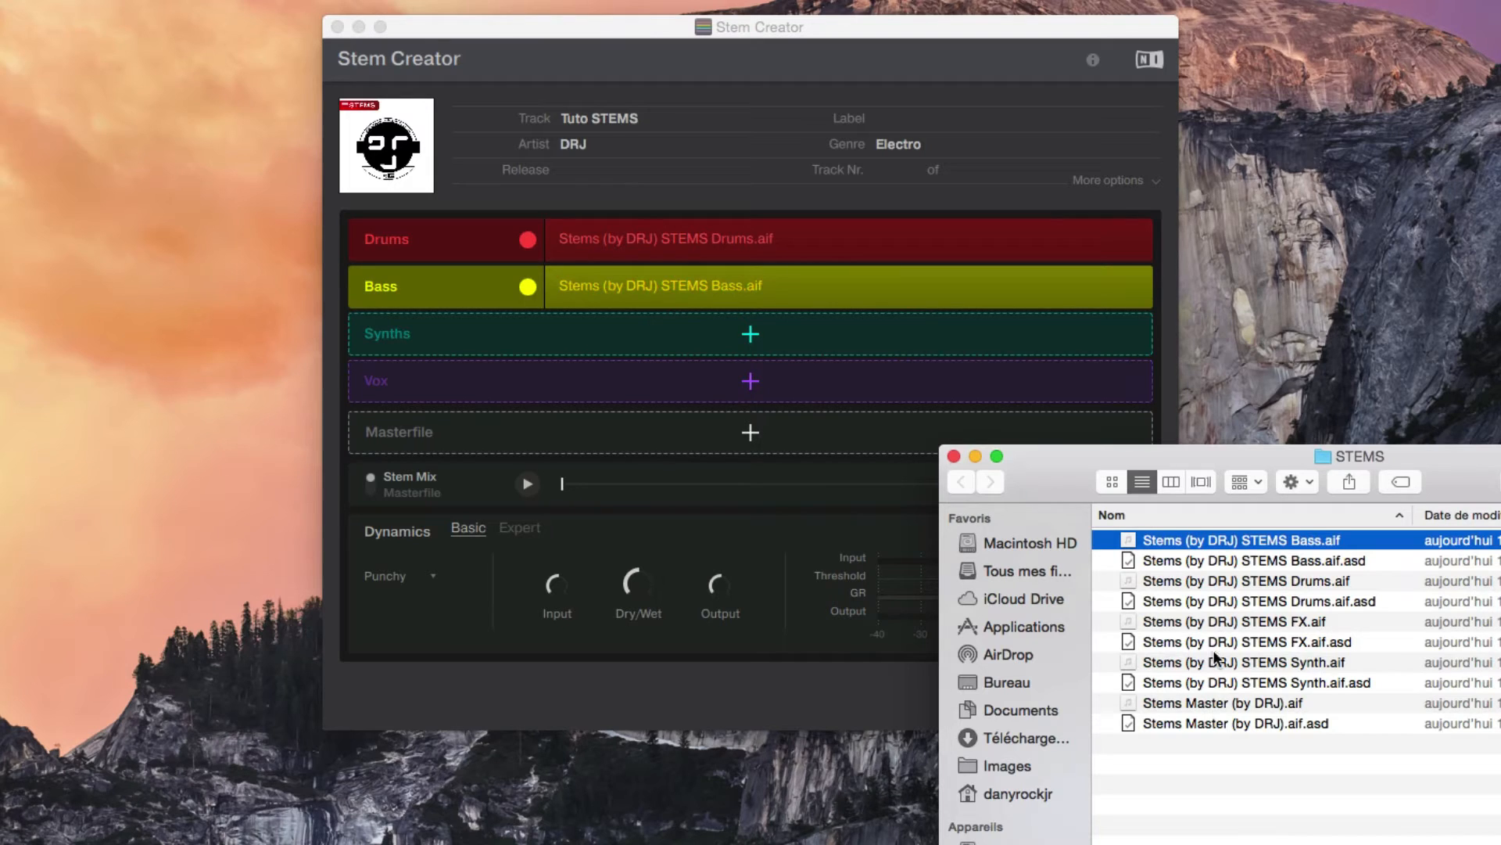
# - Load the Synth.aif stem into Synths, the FX.aif stem into Vox, and Stems Master (by DRJ).aif as the masterfile
pyautogui.moveTo(1209, 664); pyautogui.dragTo(682, 356)
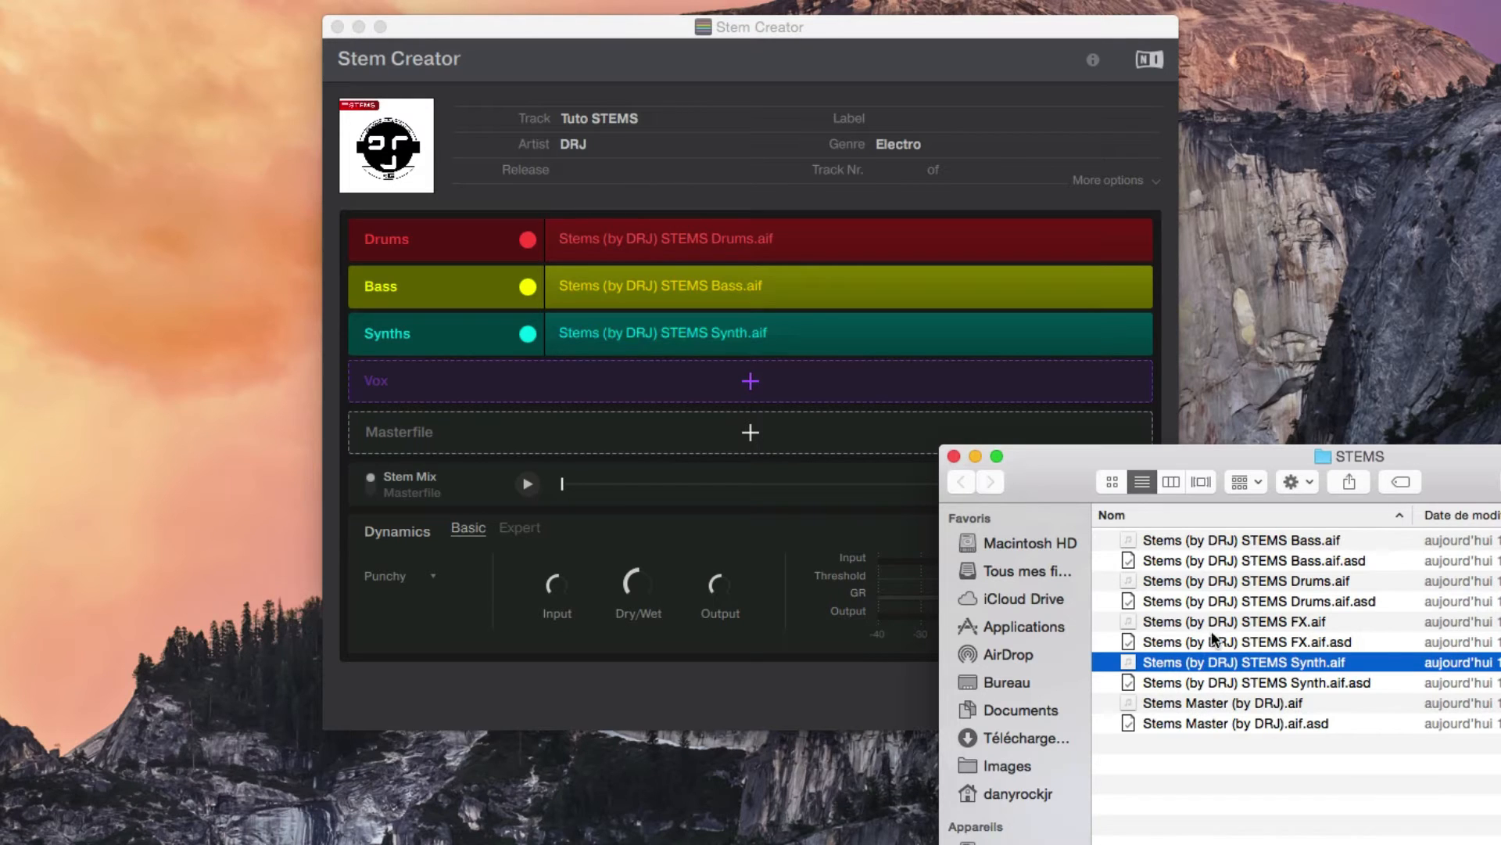
pyautogui.moveTo(1212, 622); pyautogui.dragTo(688, 382)
pyautogui.click(1184, 724)
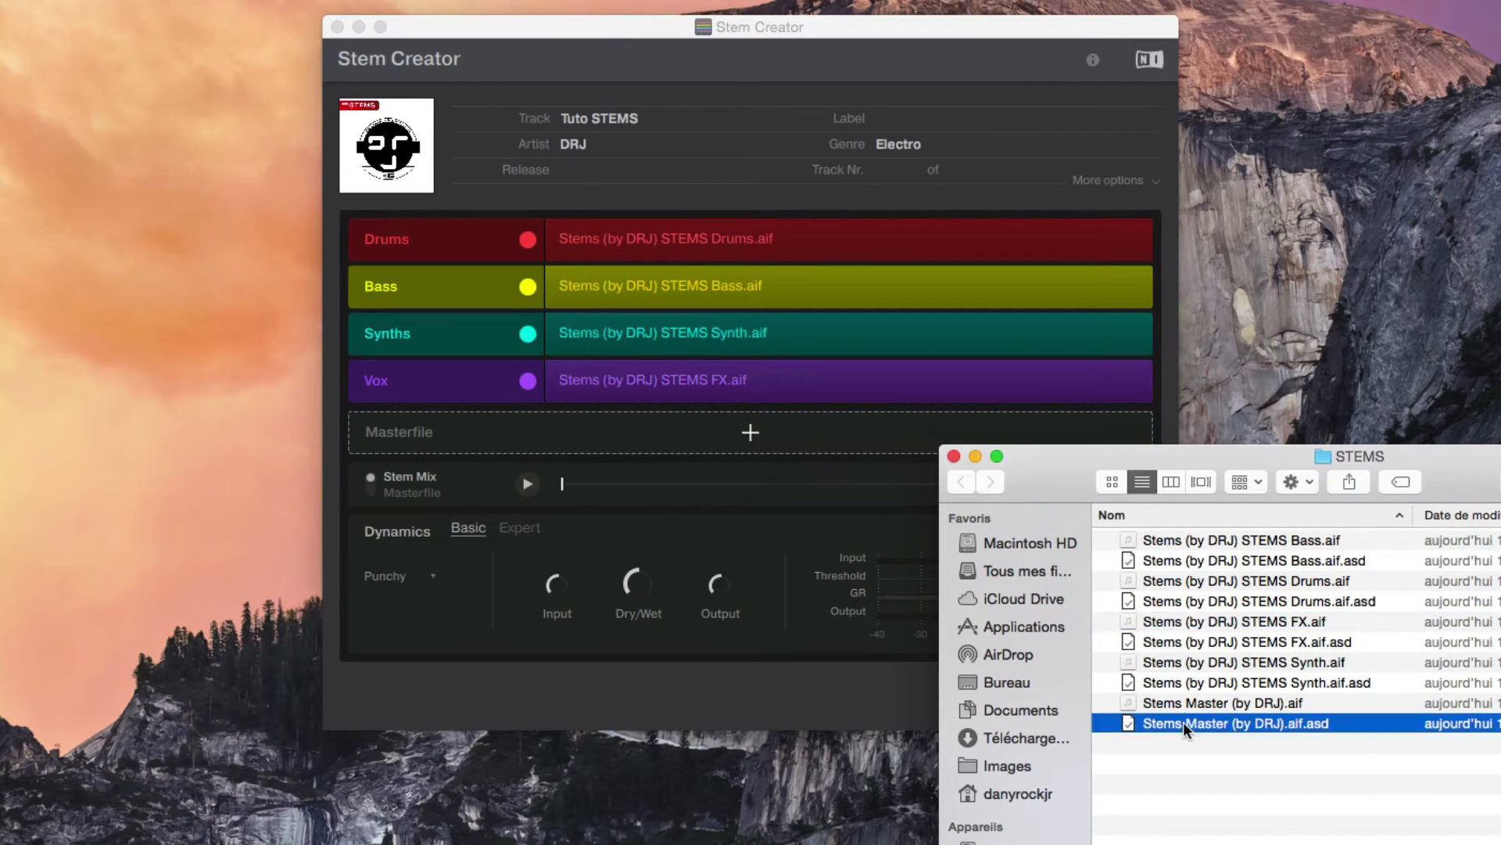
pyautogui.moveTo(1185, 705); pyautogui.dragTo(635, 434)
# - Rename the four stems Drums DRJ, Bass DRJ, Synths DRJ and Vox DRJ, and minimize the STEMS folder window
pyautogui.click(420, 242)
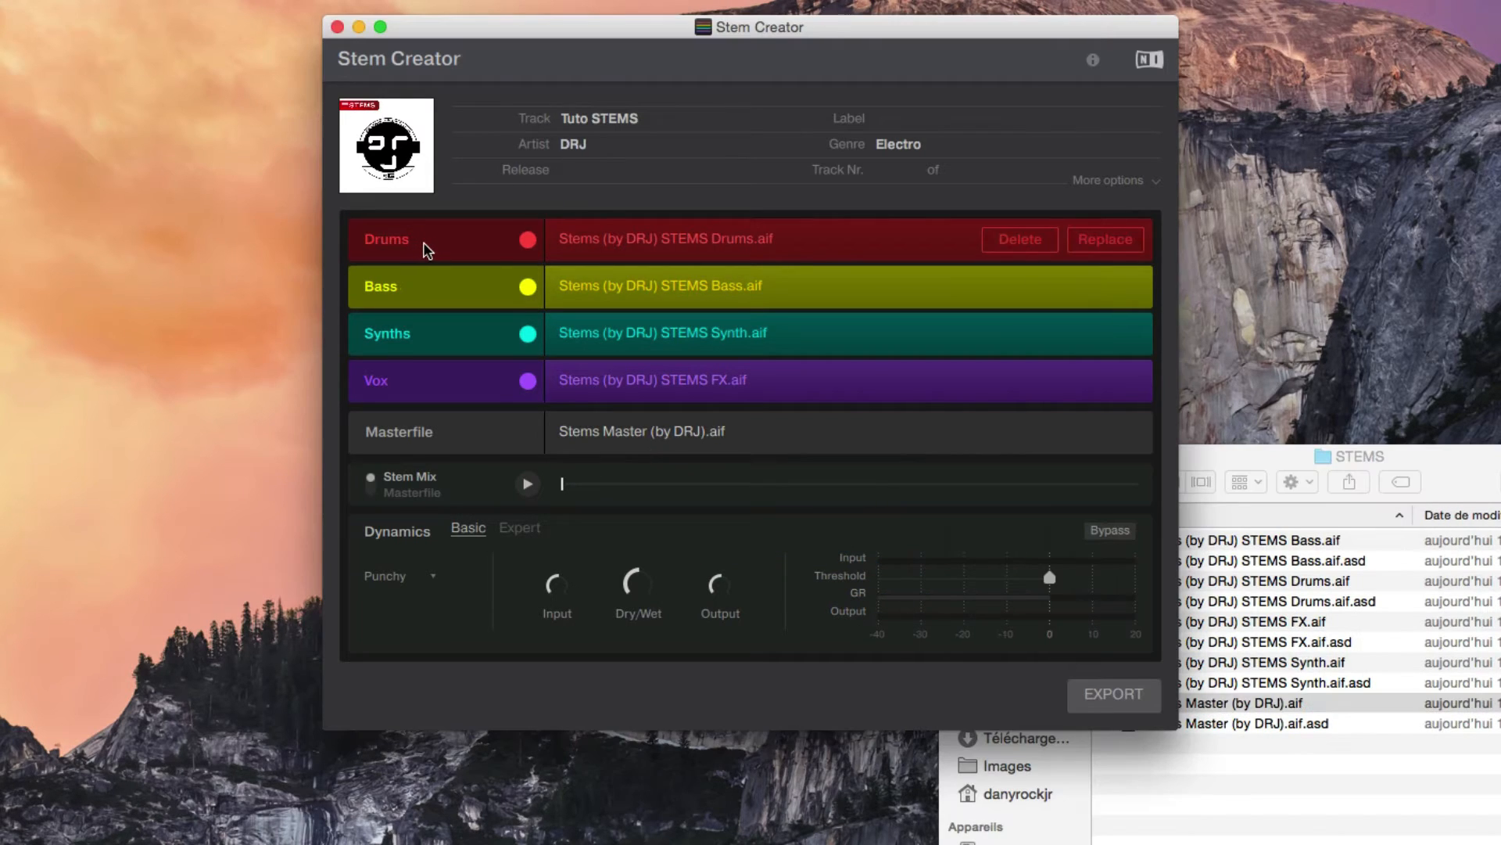
pyautogui.write('DRJ')
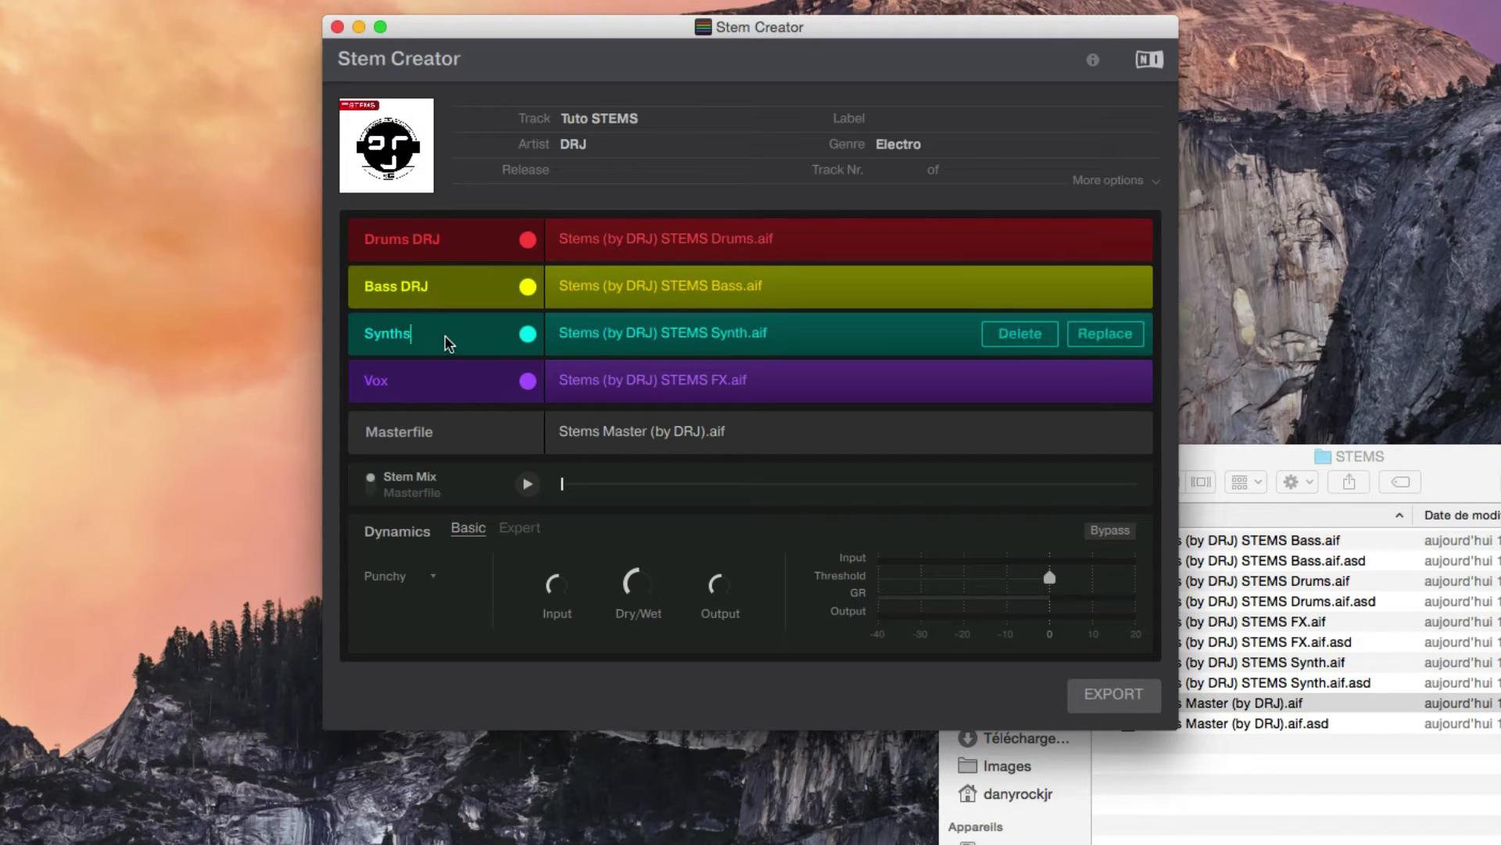
pyautogui.write('RJ')
pyautogui.click(448, 380)
pyautogui.write('D')
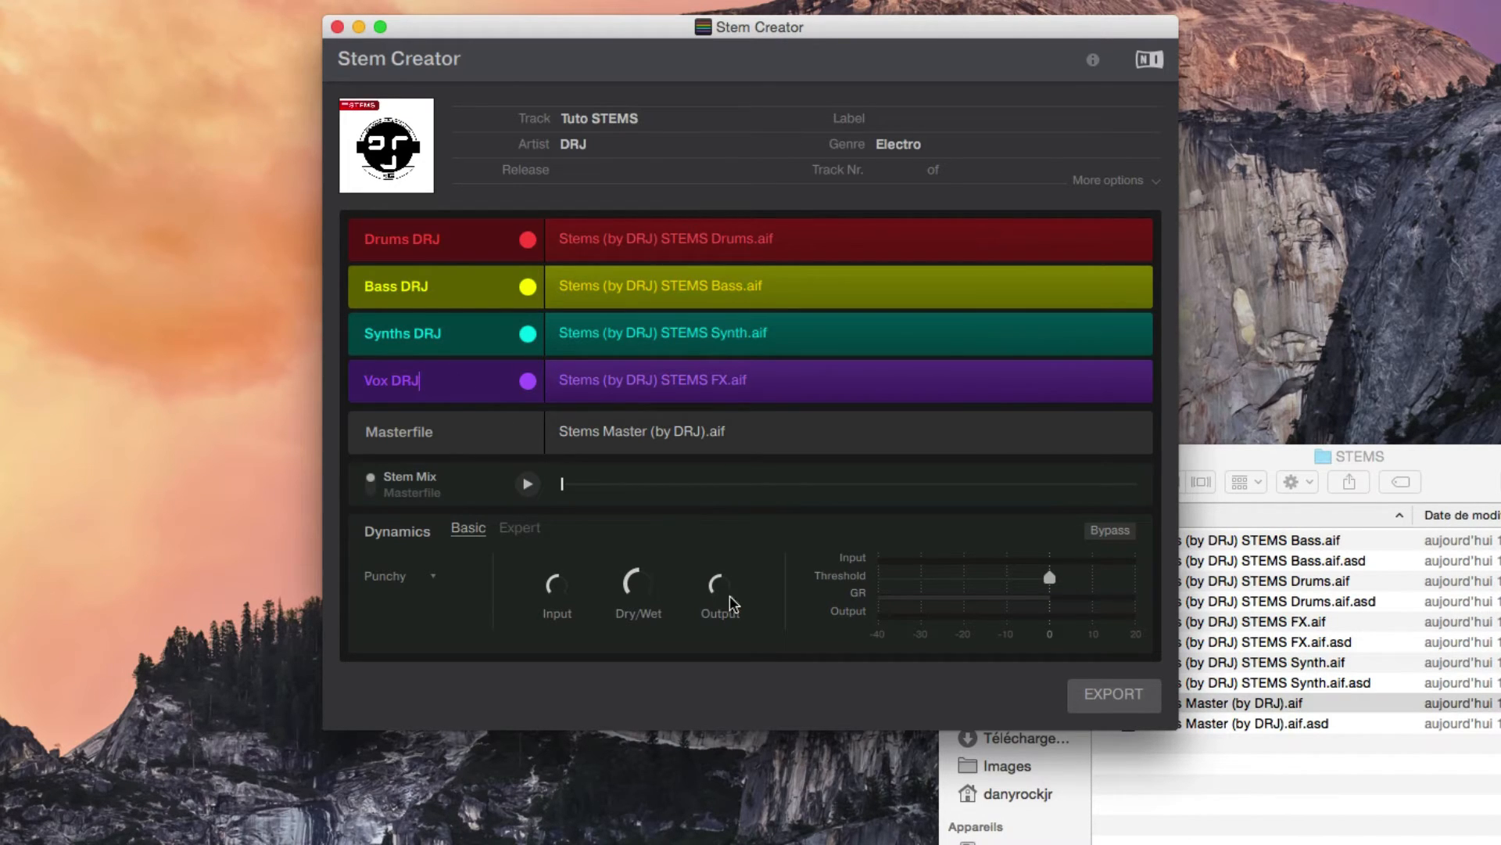
pyautogui.moveTo(1254, 482); pyautogui.dragTo(837, 288)
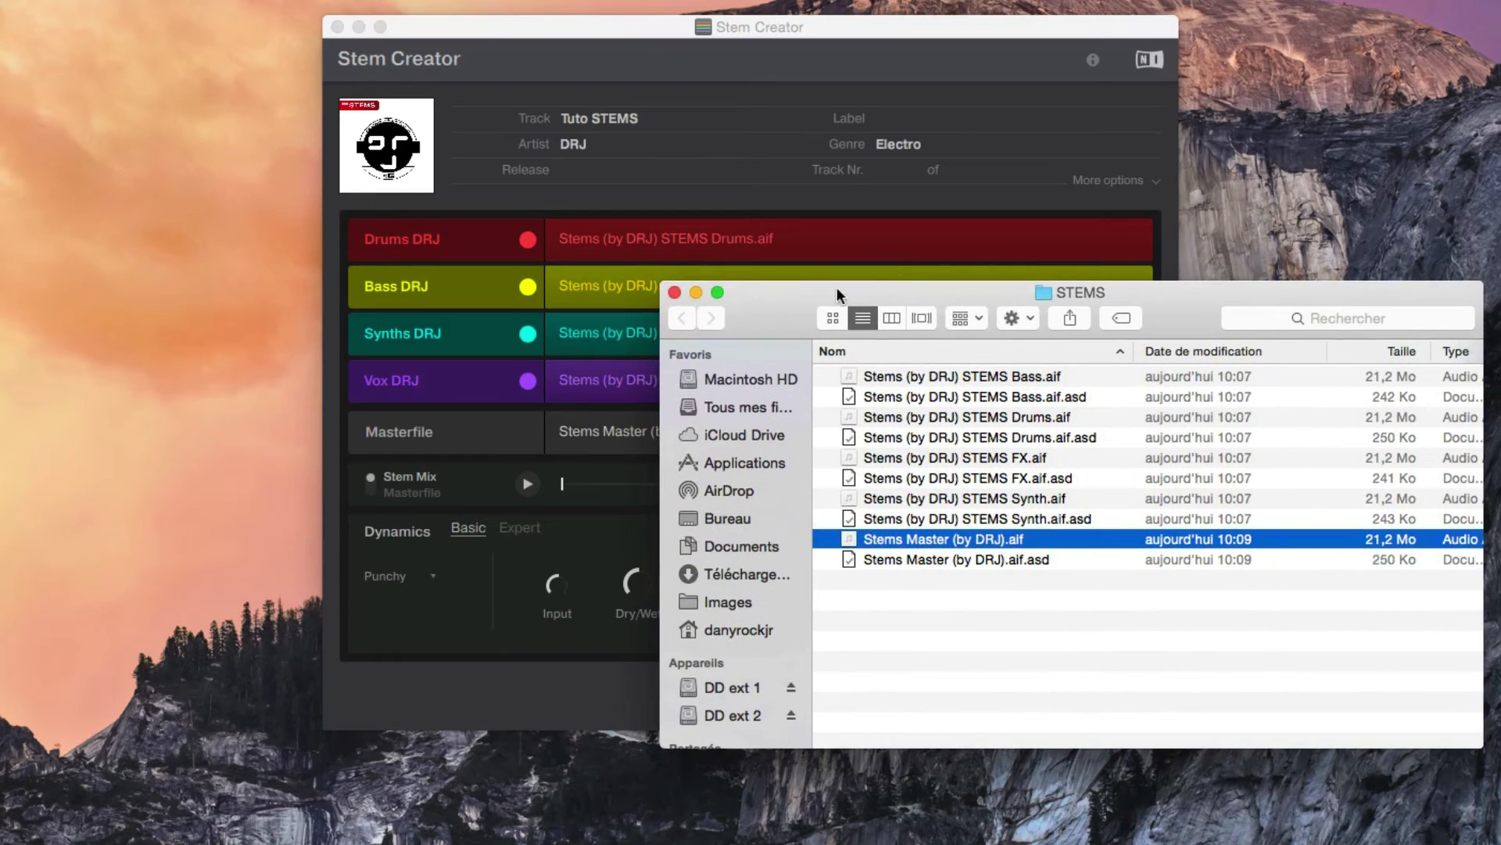
pyautogui.click(696, 293)
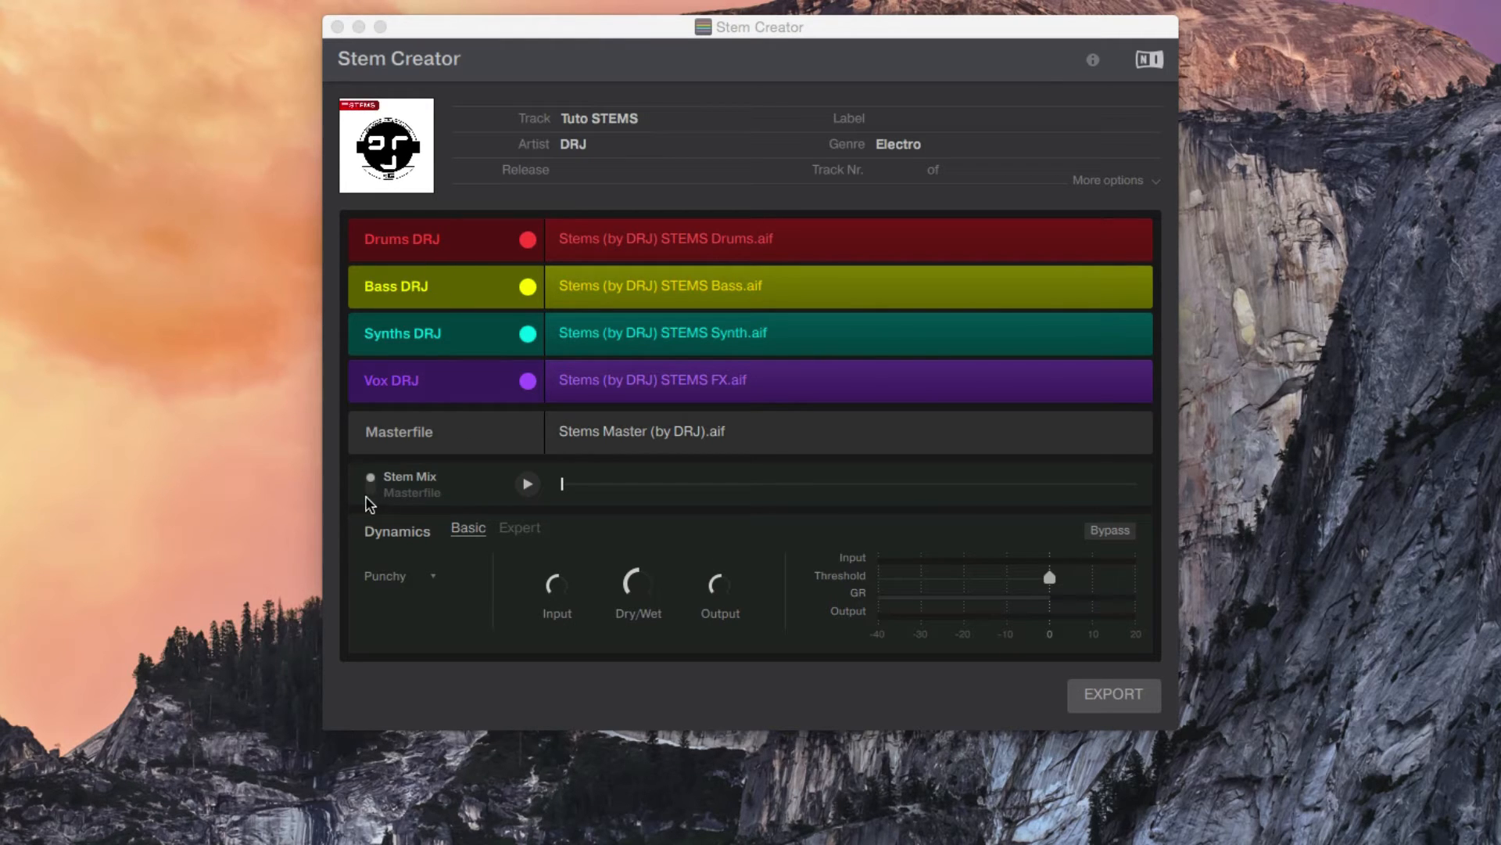
# - Preview the stem mix from the start and from a position in the second half of the track
pyautogui.click(528, 485)
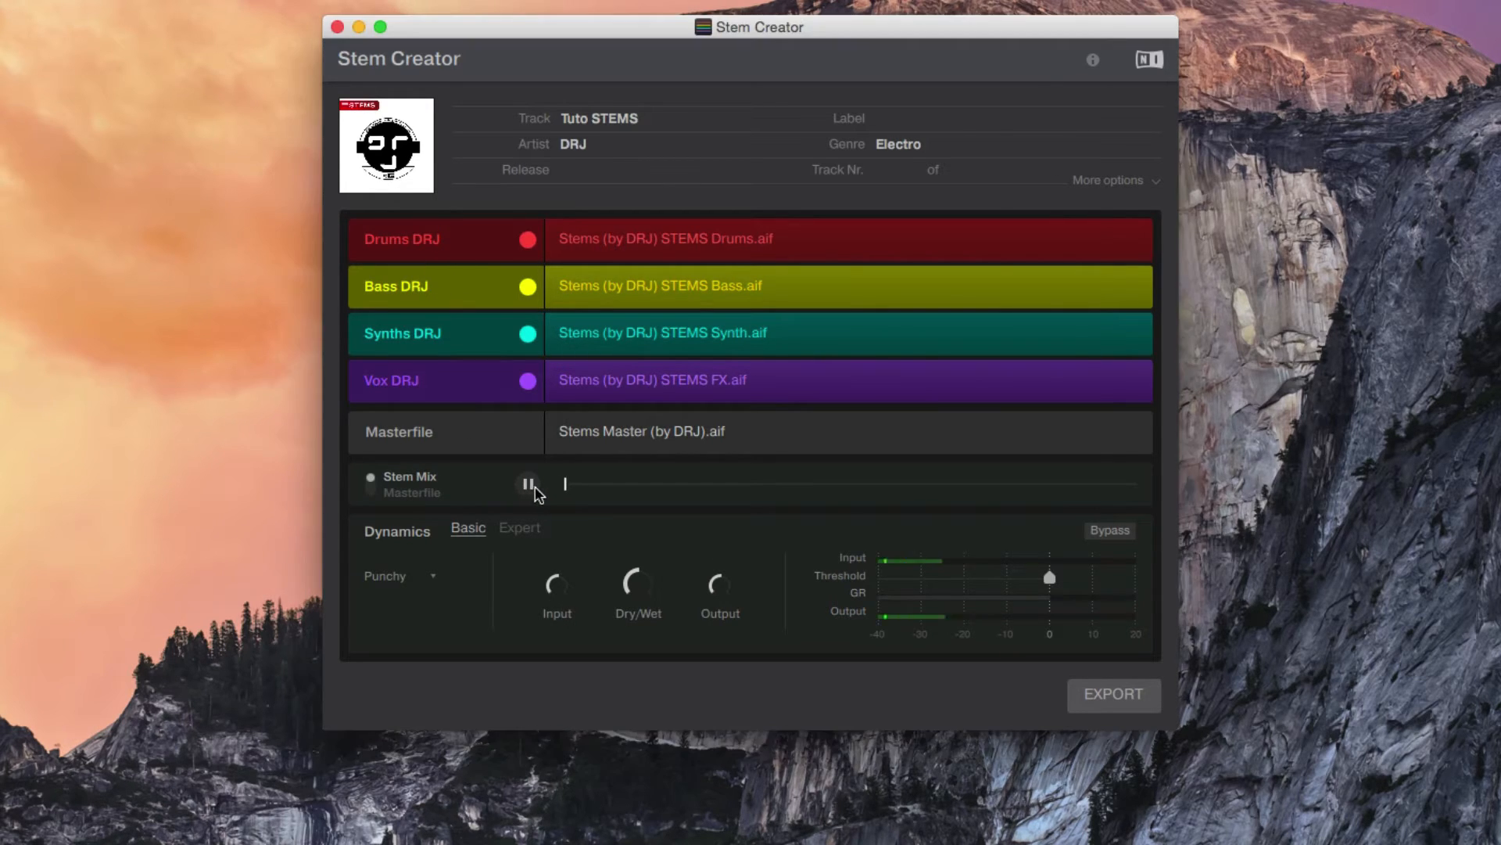
pyautogui.click(528, 486)
pyautogui.click(848, 484)
pyautogui.click(920, 496)
pyautogui.click(525, 485)
pyautogui.click(528, 487)
# - Show the Expert dynamics settings and compare playback of the masterfile with the stem mix
pyautogui.click(520, 529)
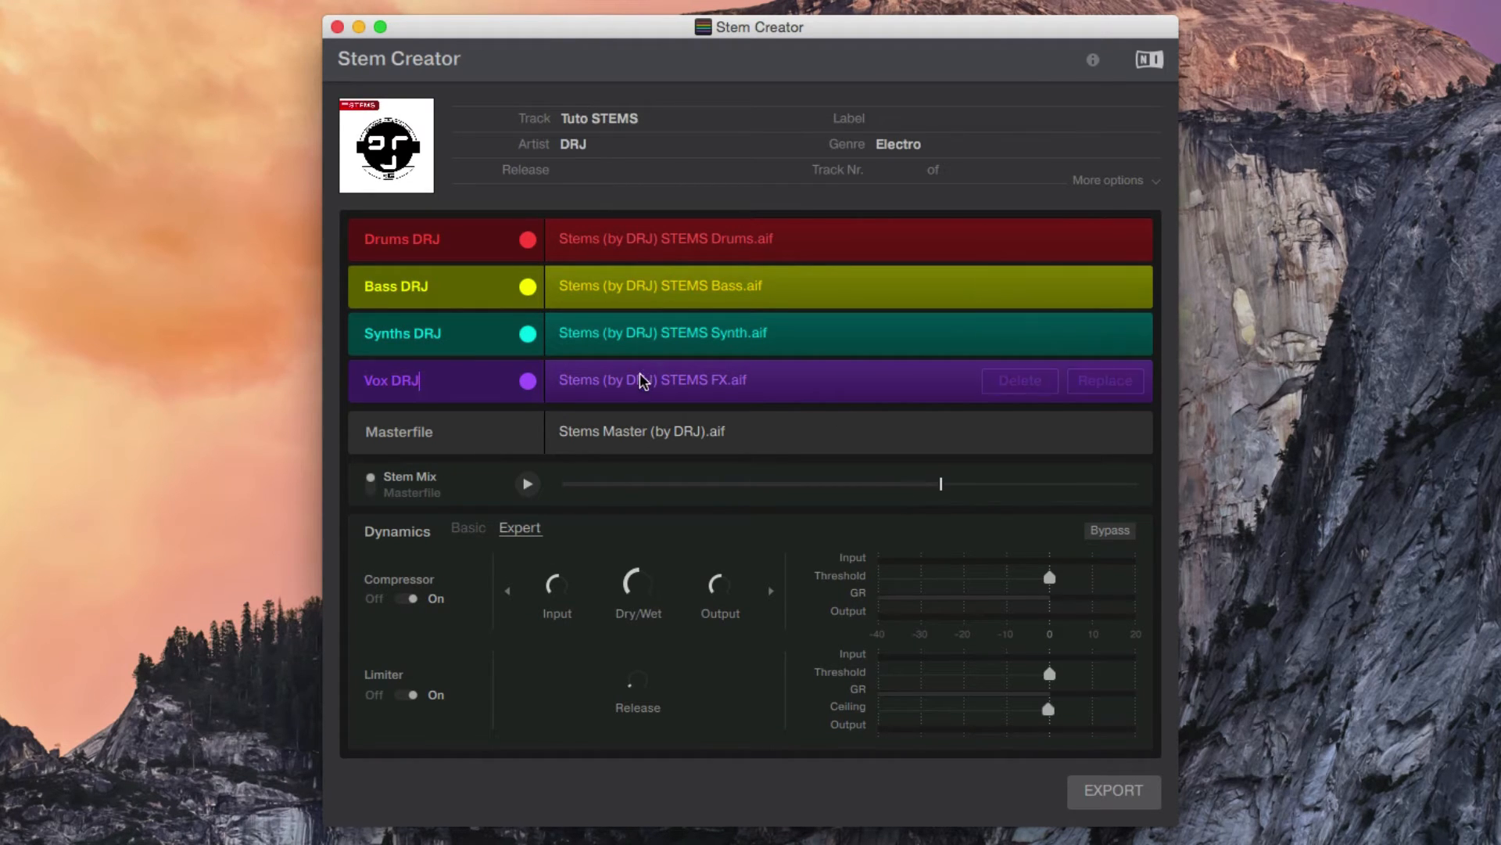
pyautogui.moveTo(641, 385)
pyautogui.click(375, 493)
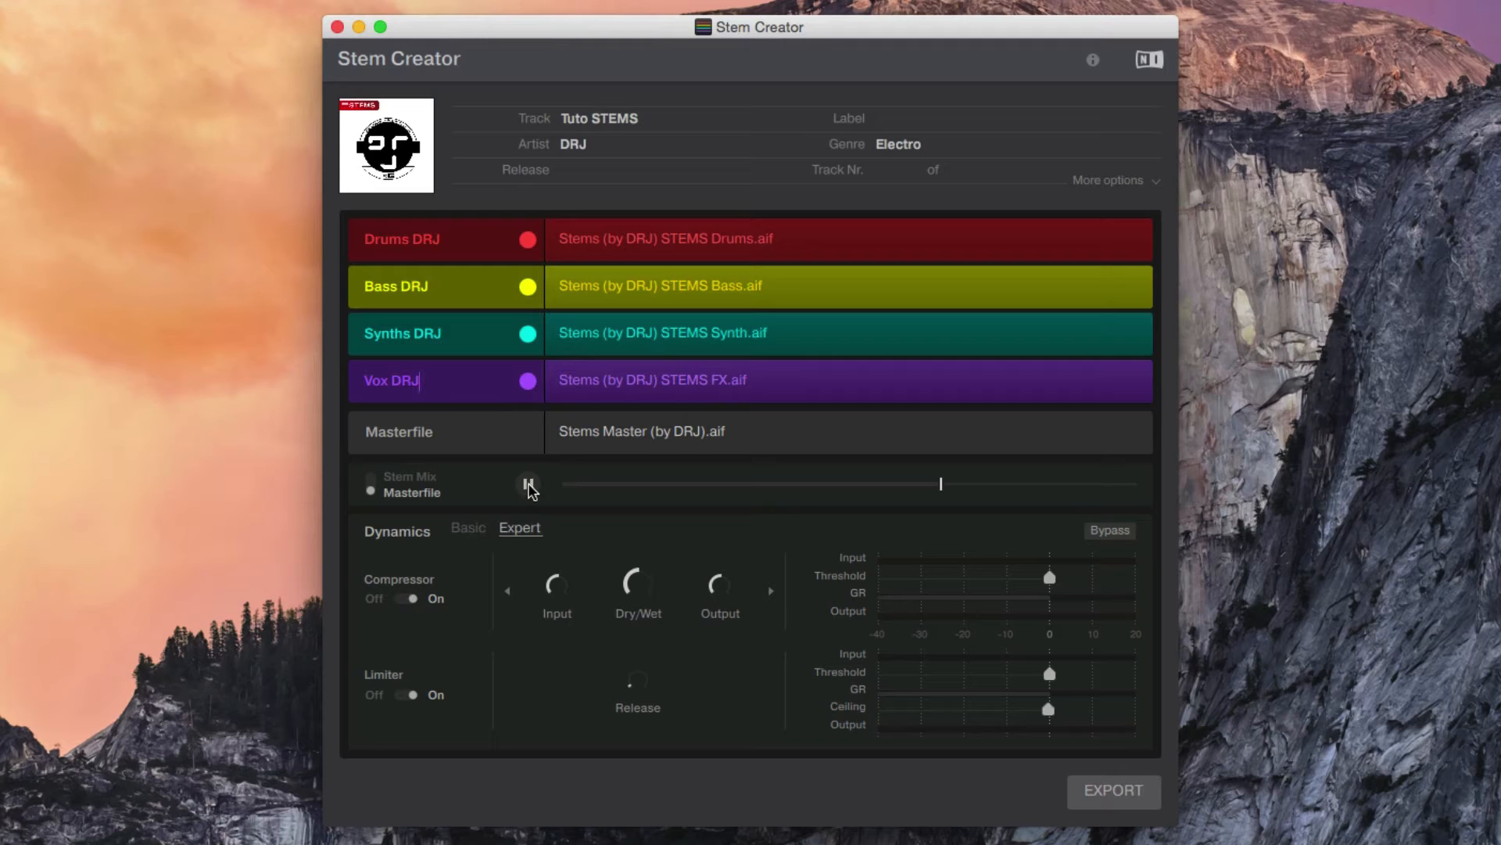
pyautogui.click(372, 484)
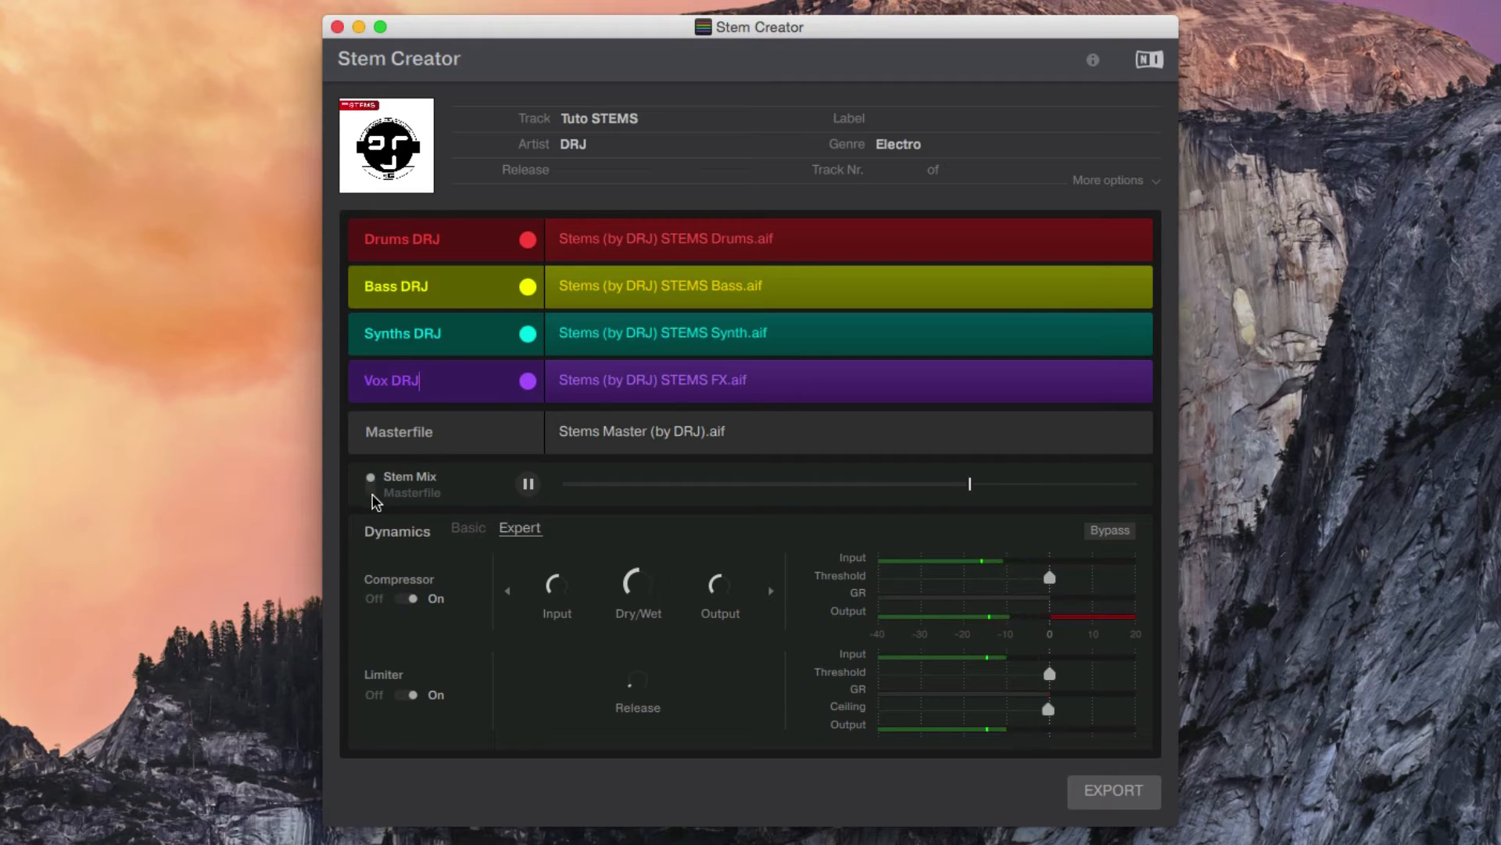
pyautogui.click(374, 500)
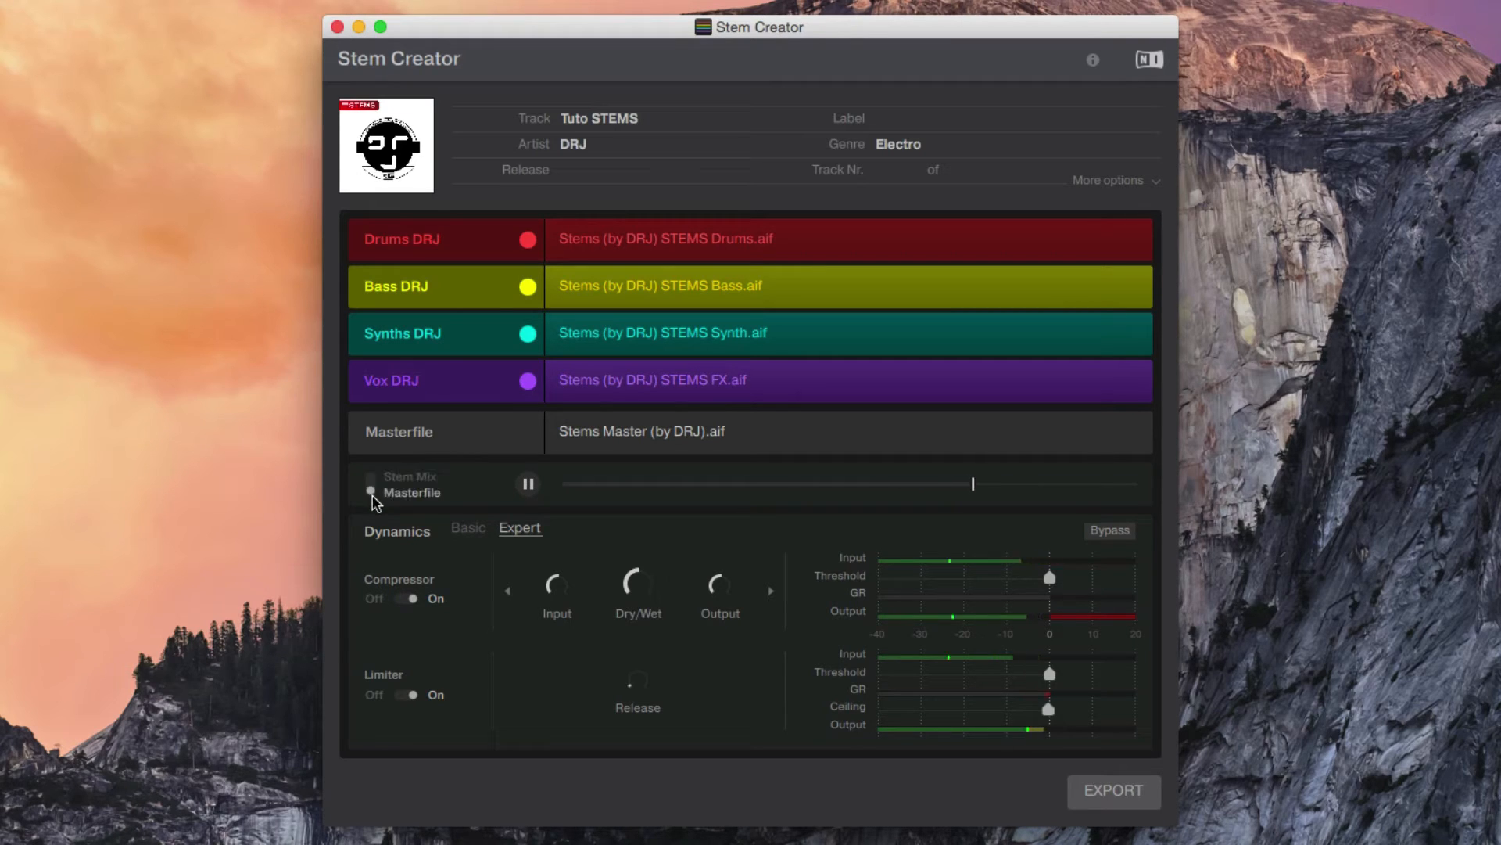
pyautogui.click(529, 487)
pyautogui.moveTo(559, 603)
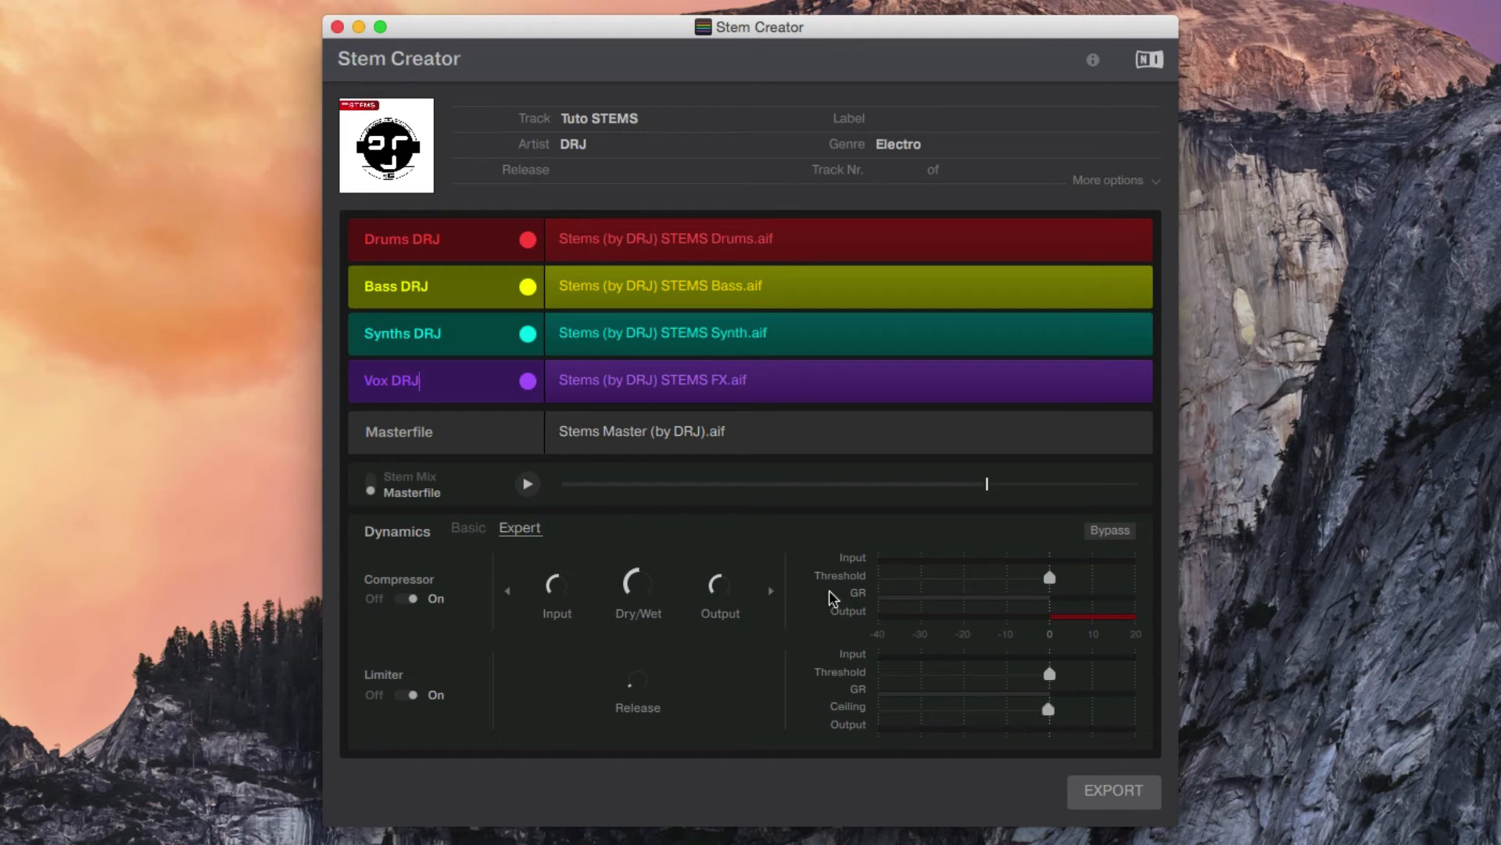
# - Set the playback source to Stem Mix and export the stem file
pyautogui.click(373, 488)
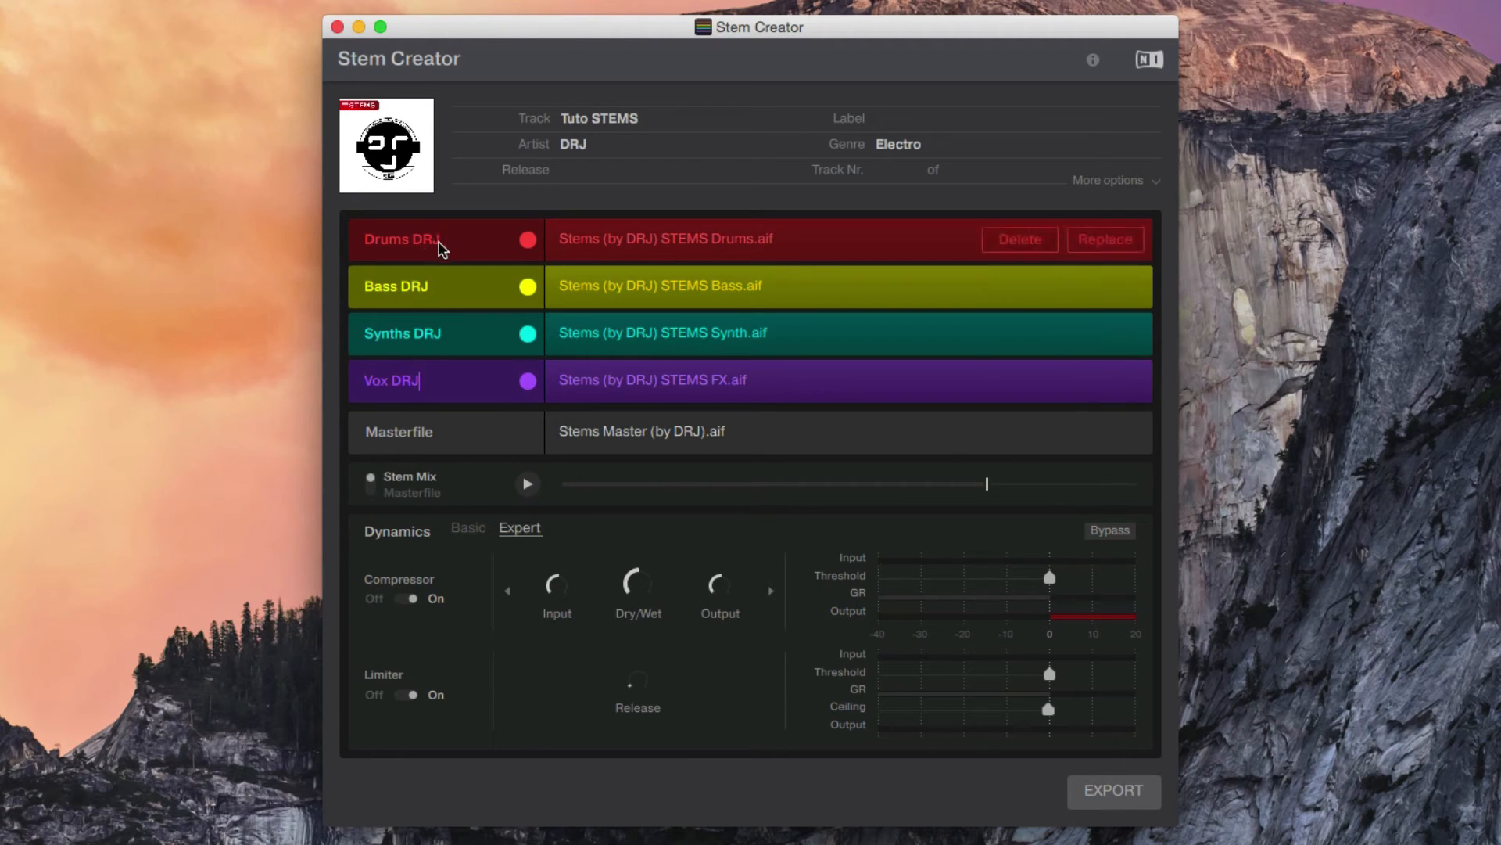
pyautogui.click(371, 491)
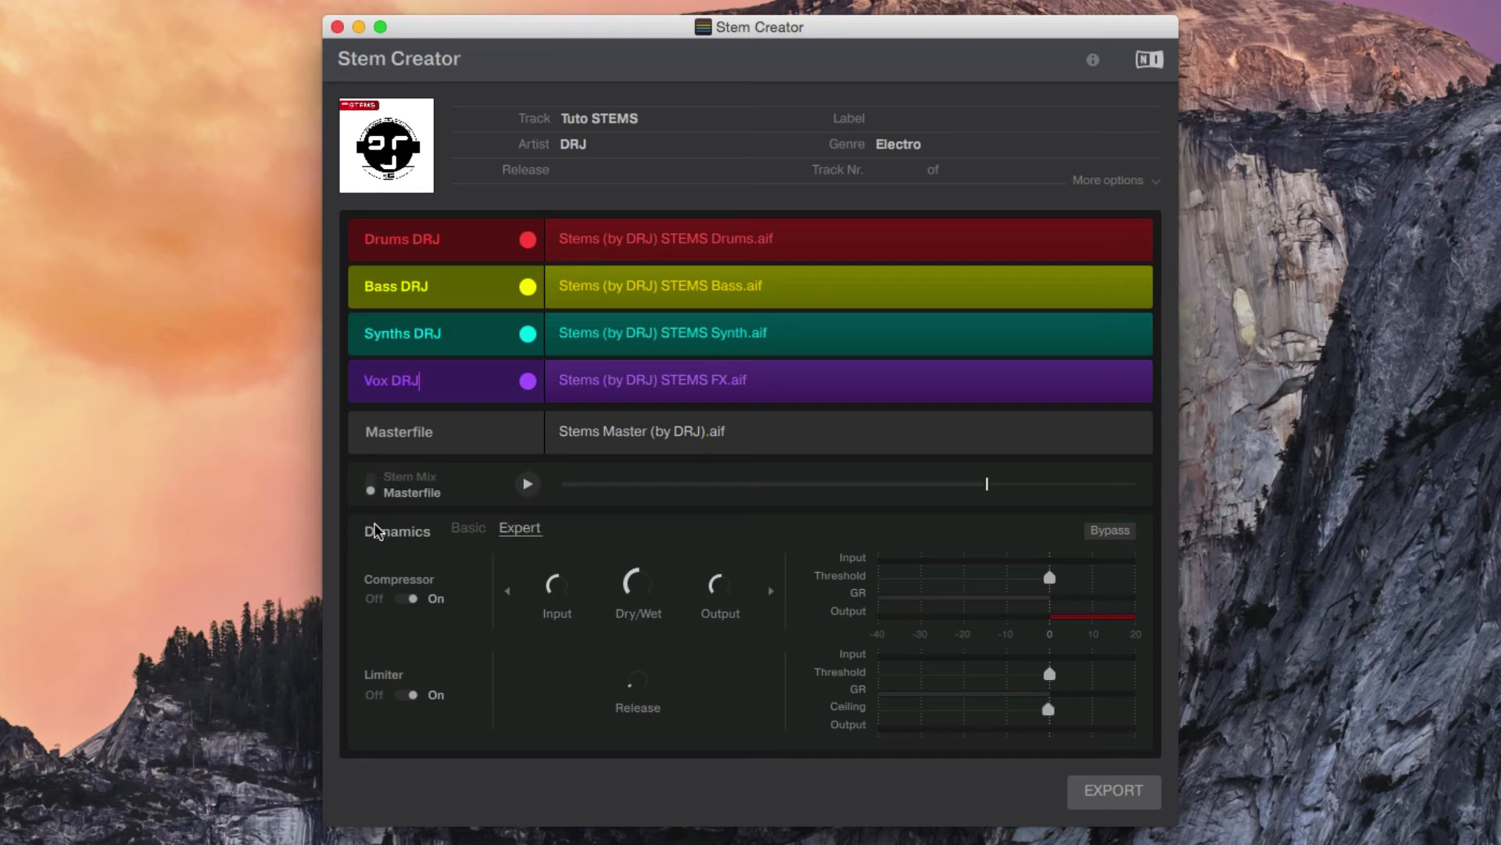
pyautogui.click(382, 474)
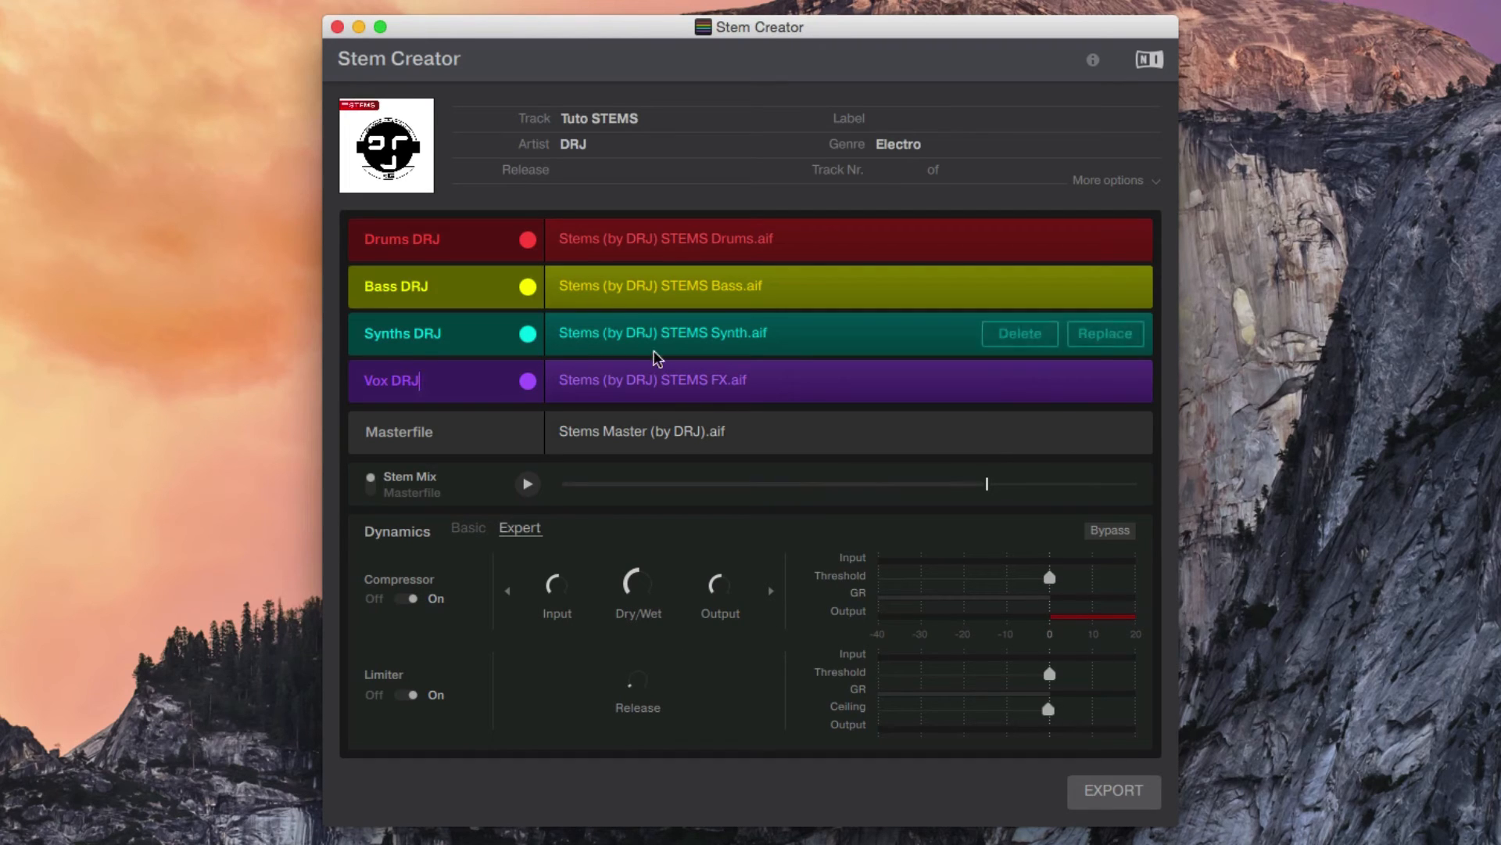
pyautogui.click(1098, 794)
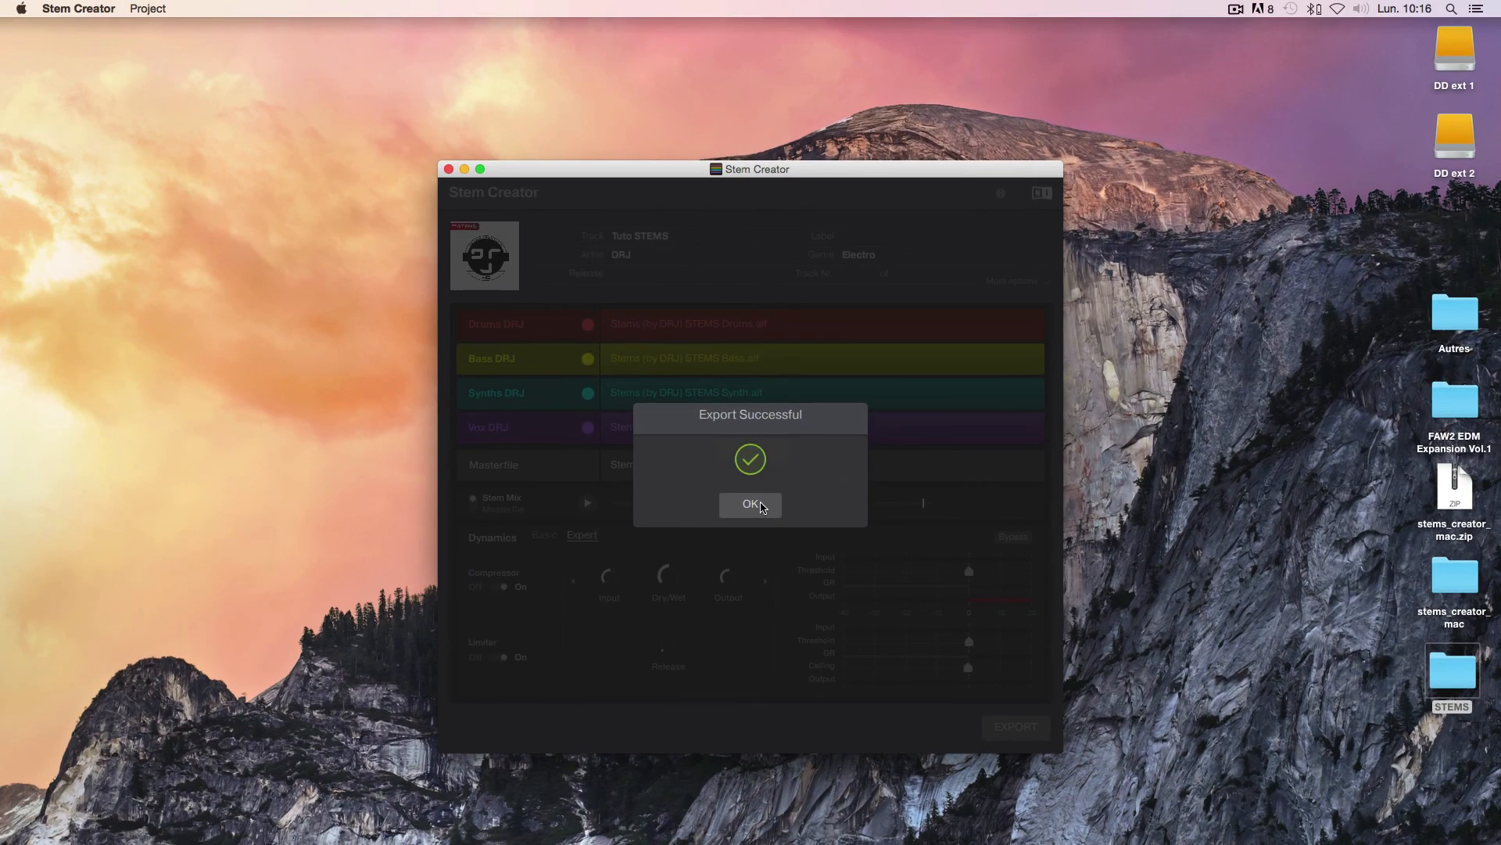
pyautogui.click(752, 491)
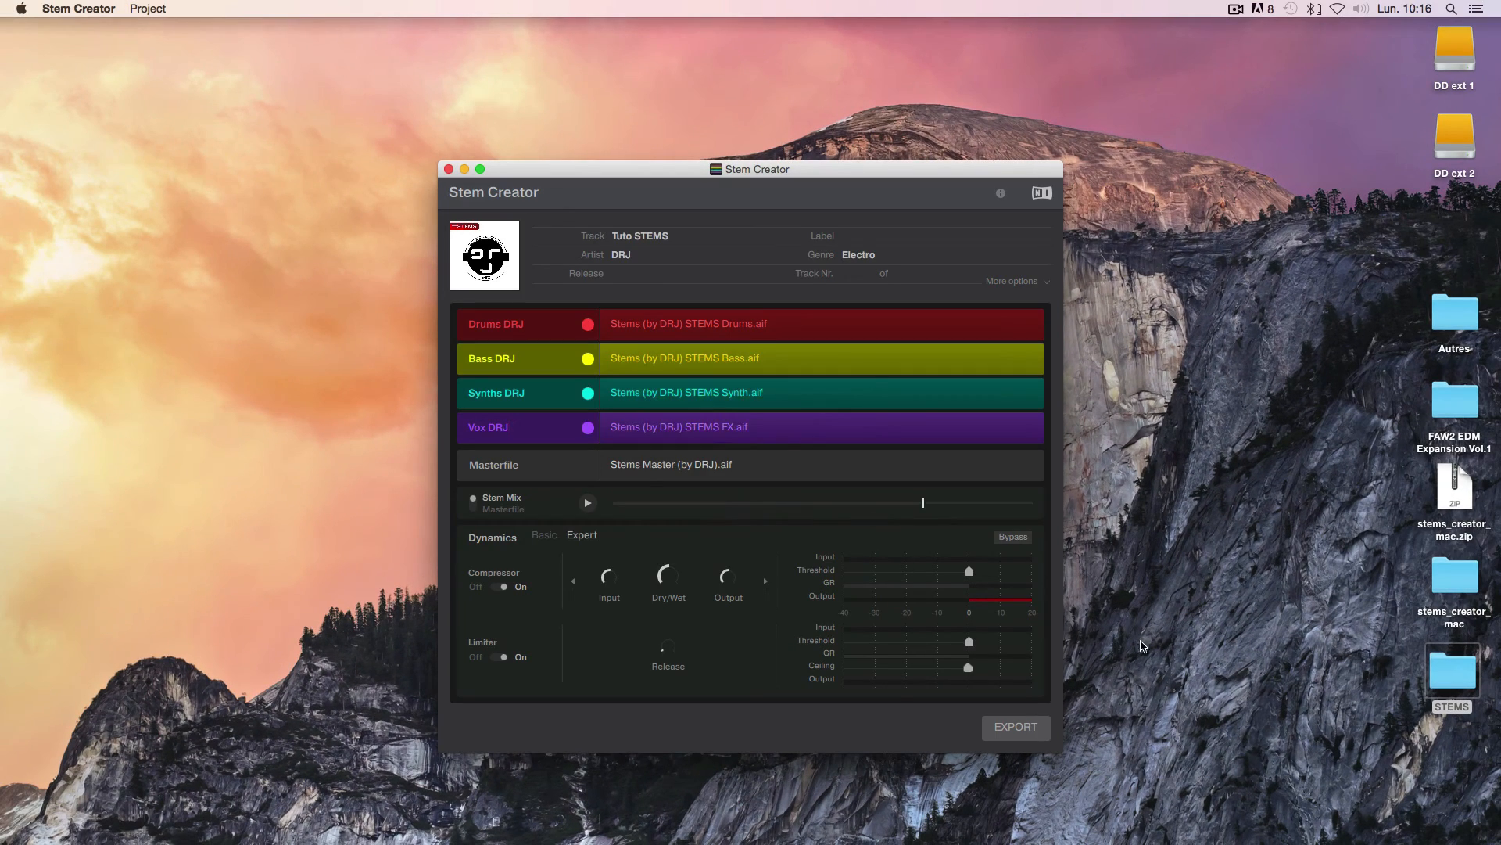
# - Open the STEMS folder in icon view and examine the exported Stems Master (by DRJ).stem.mp4 file
pyautogui.doubleClick(1450, 674)
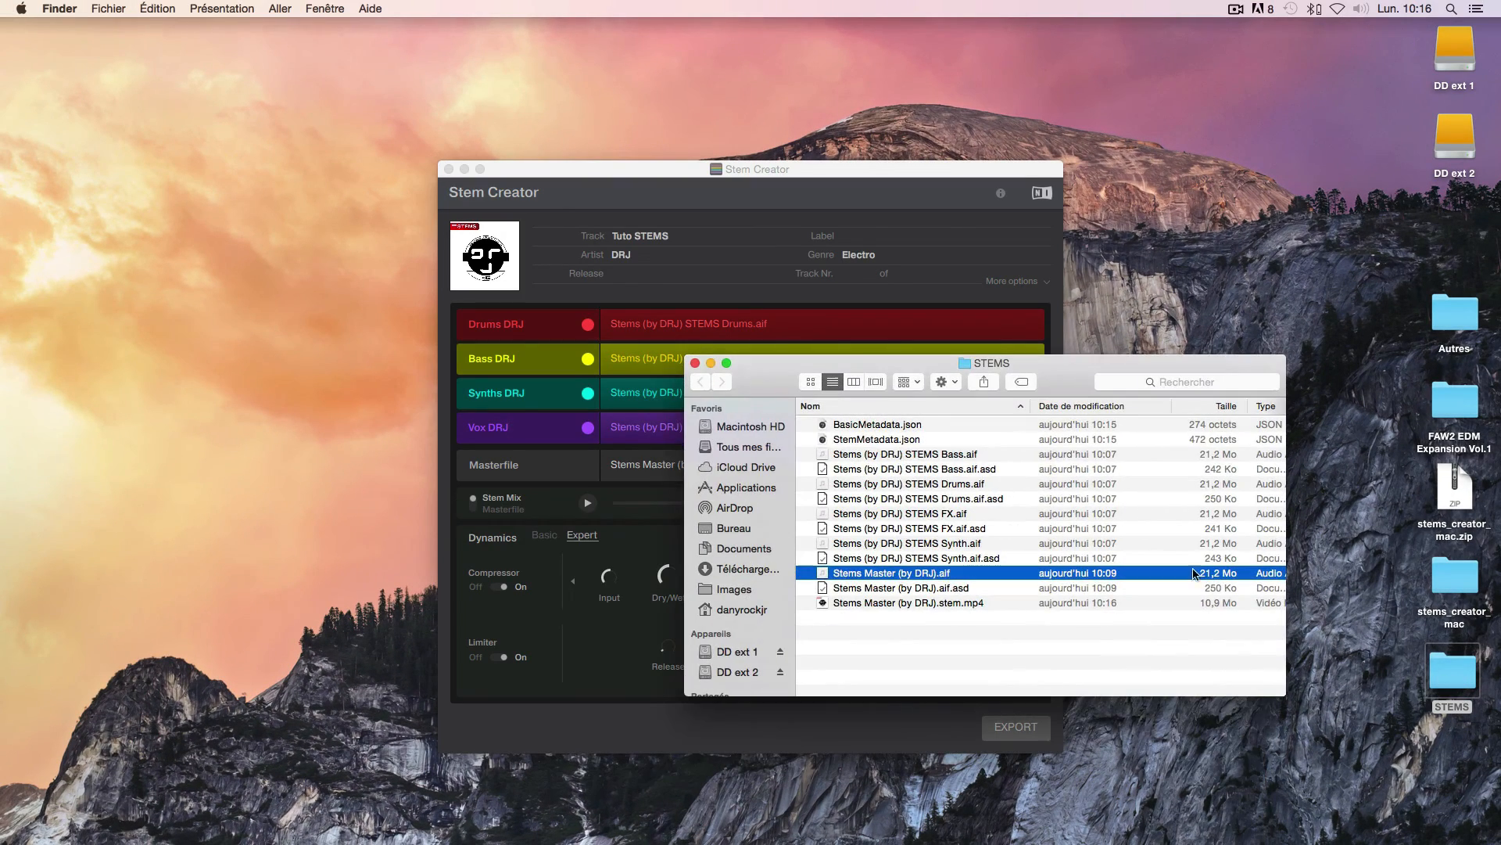
pyautogui.moveTo(945, 363); pyautogui.dragTo(689, 191)
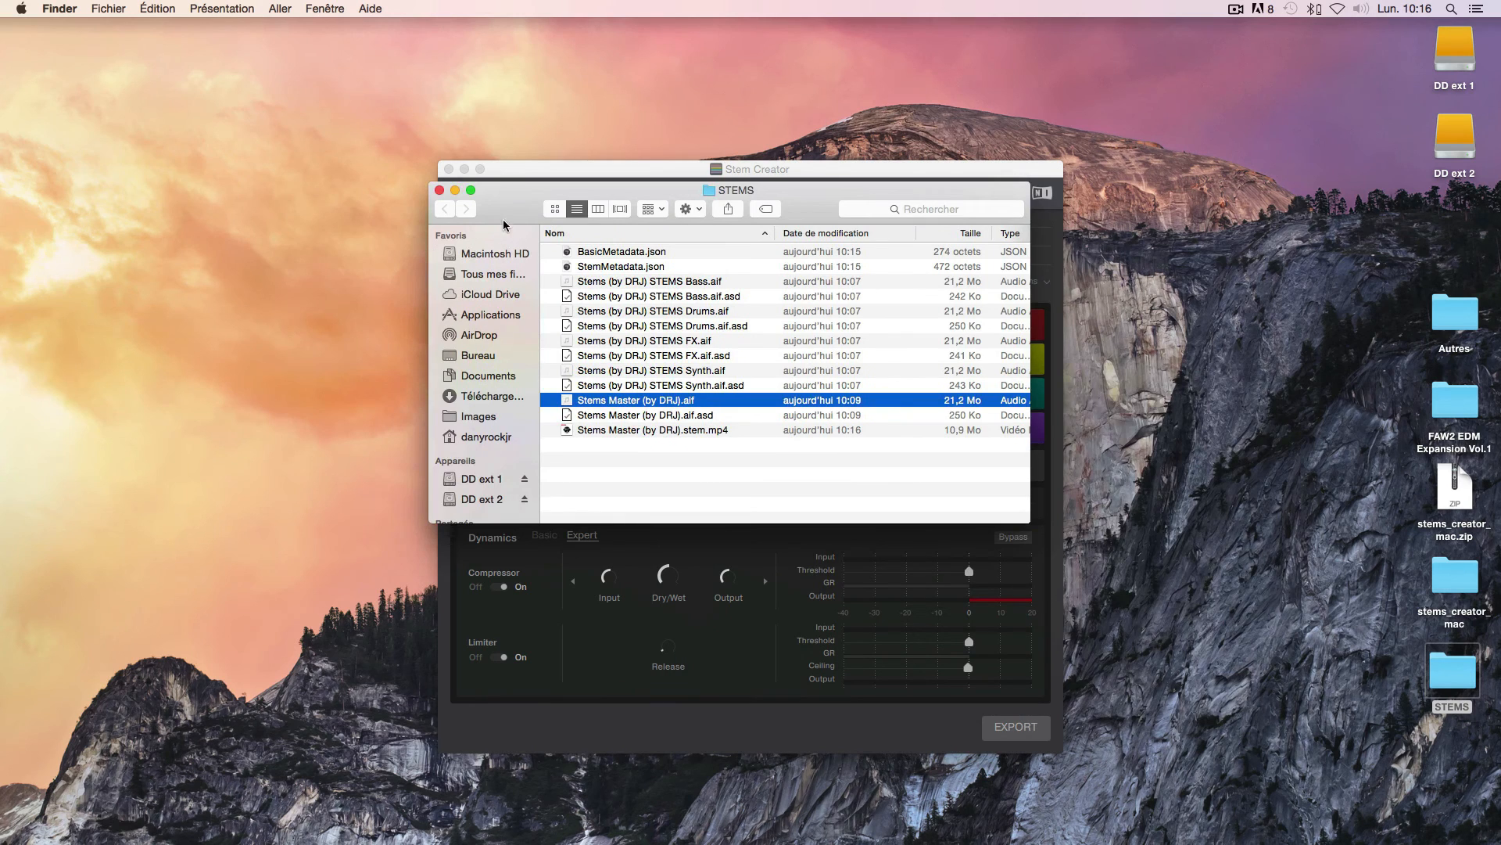
pyautogui.click(555, 210)
pyautogui.scroll(-3, 782, 375)
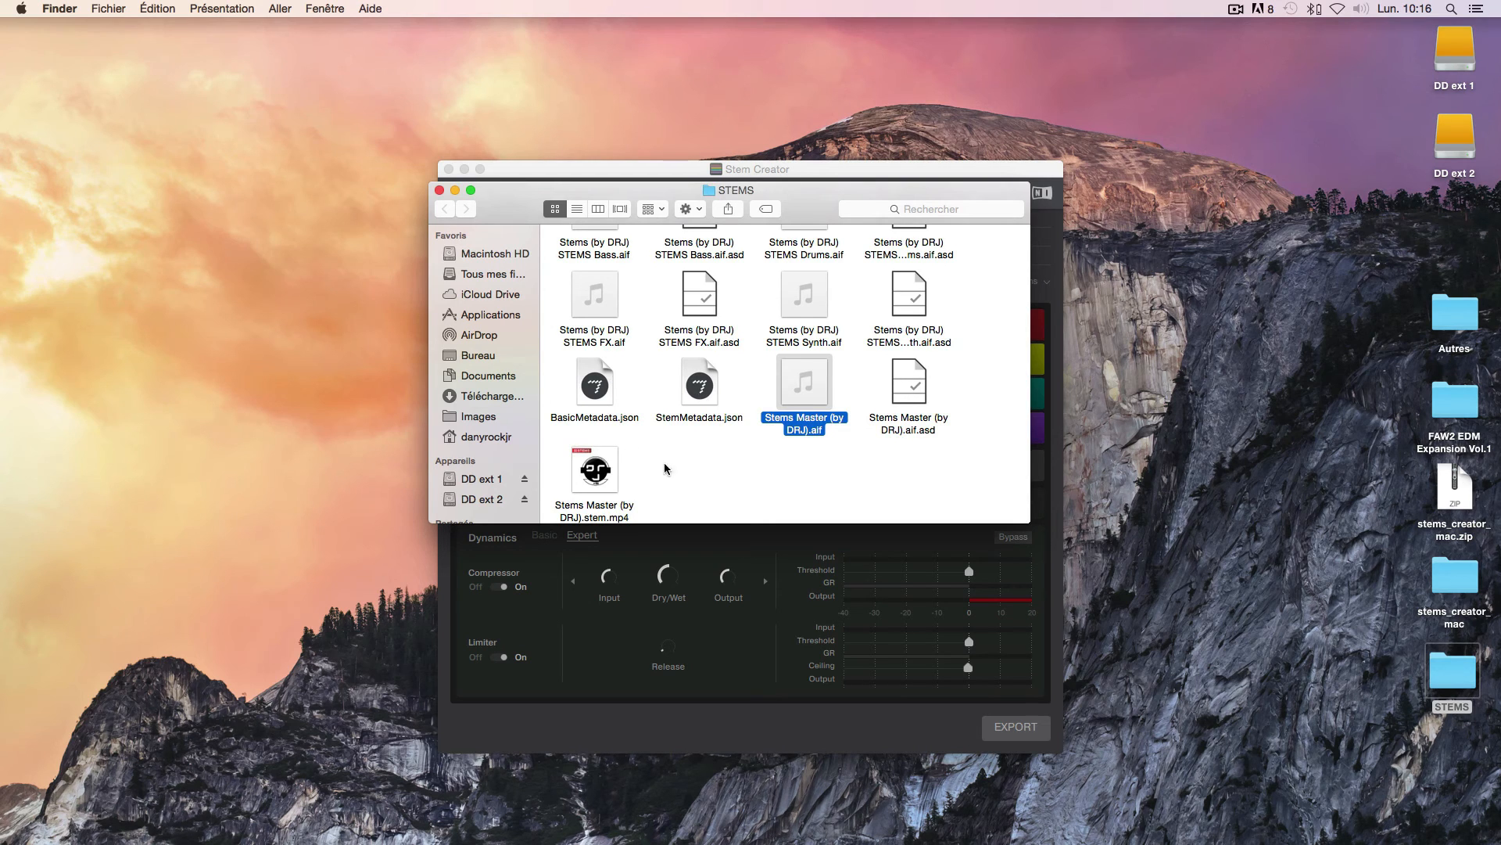
pyautogui.click(595, 470)
pyautogui.click(596, 471)
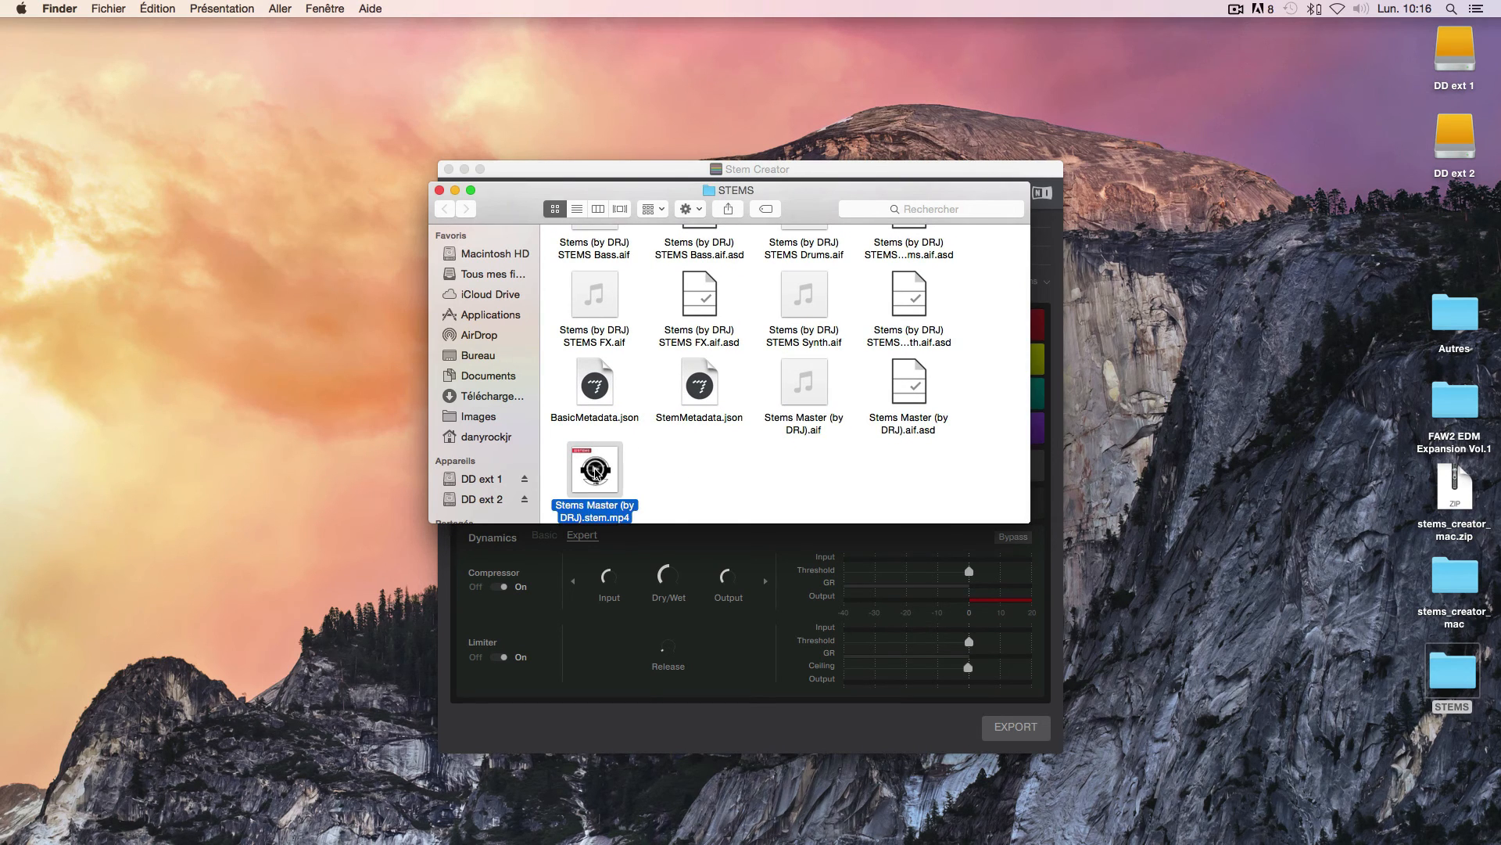
pyautogui.click(690, 470)
pyautogui.moveTo(602, 473)
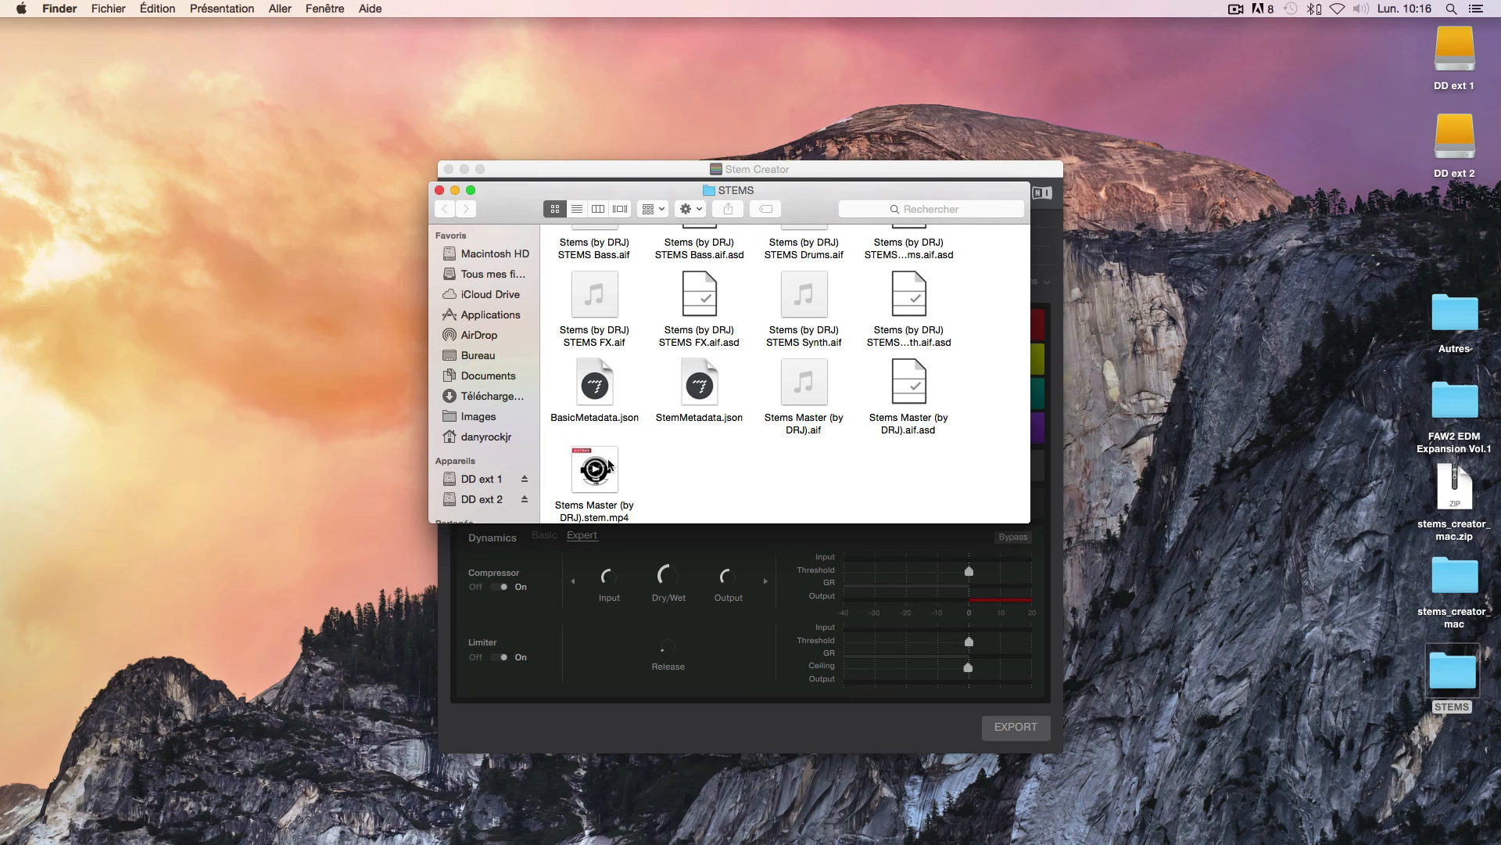
# - Close the Stem Creator window and reposition the STEMS folder window slightly
pyautogui.click(590, 170)
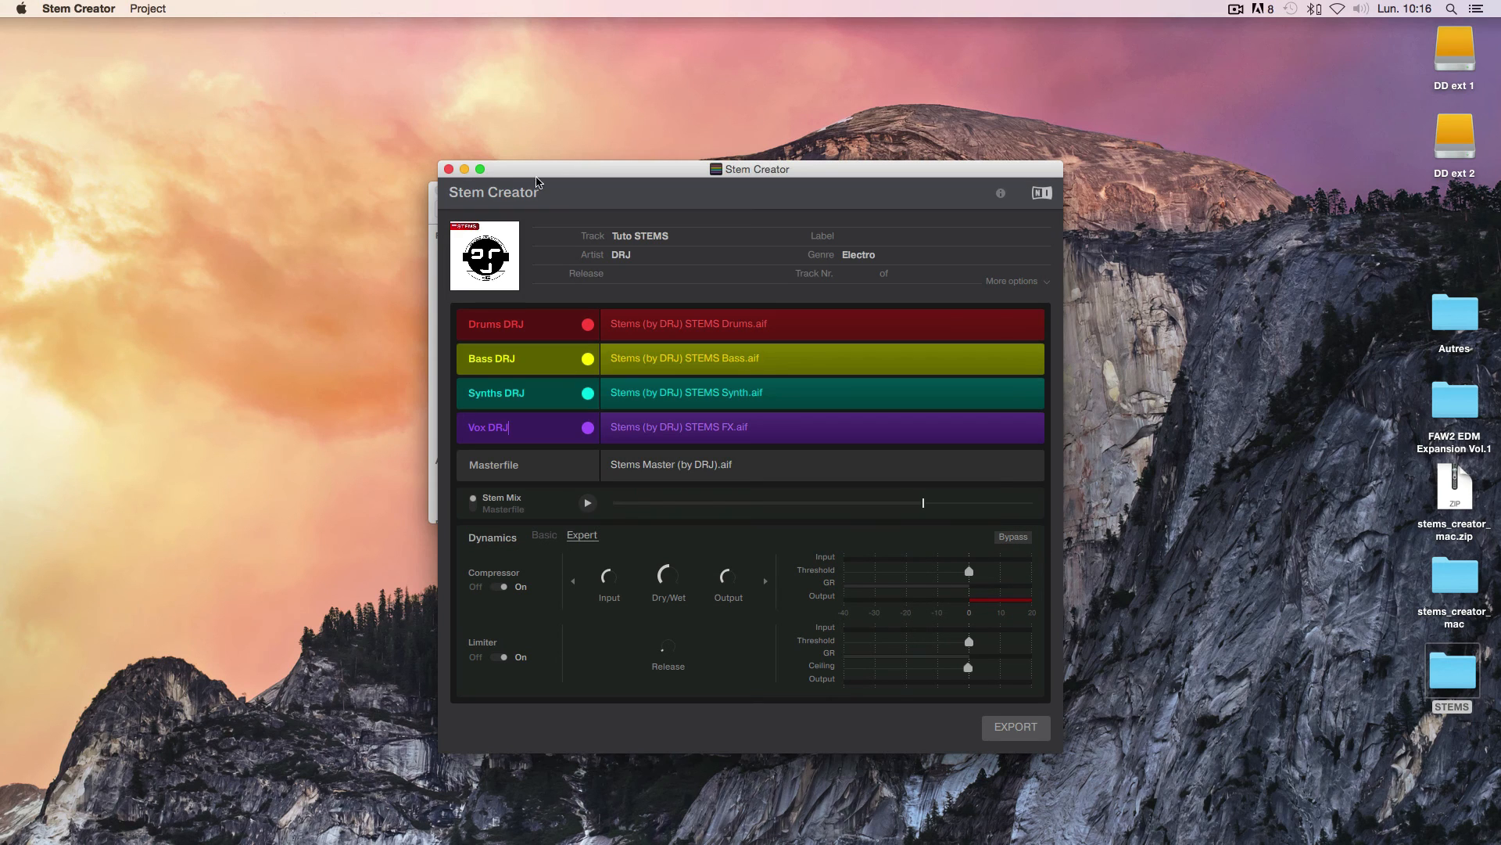
pyautogui.click(449, 170)
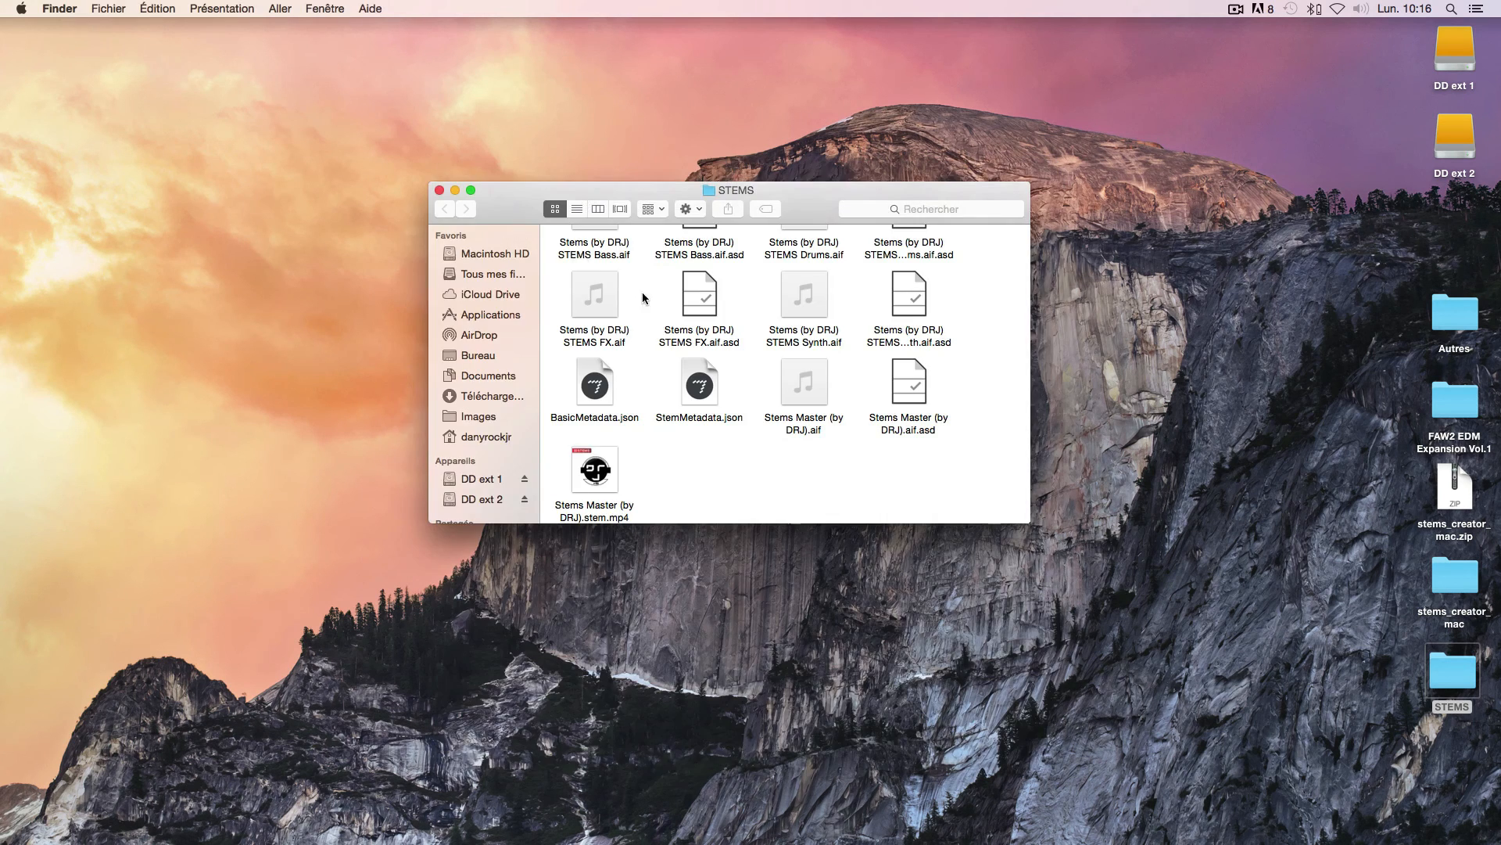
pyautogui.moveTo(626, 192); pyautogui.dragTo(599, 181)
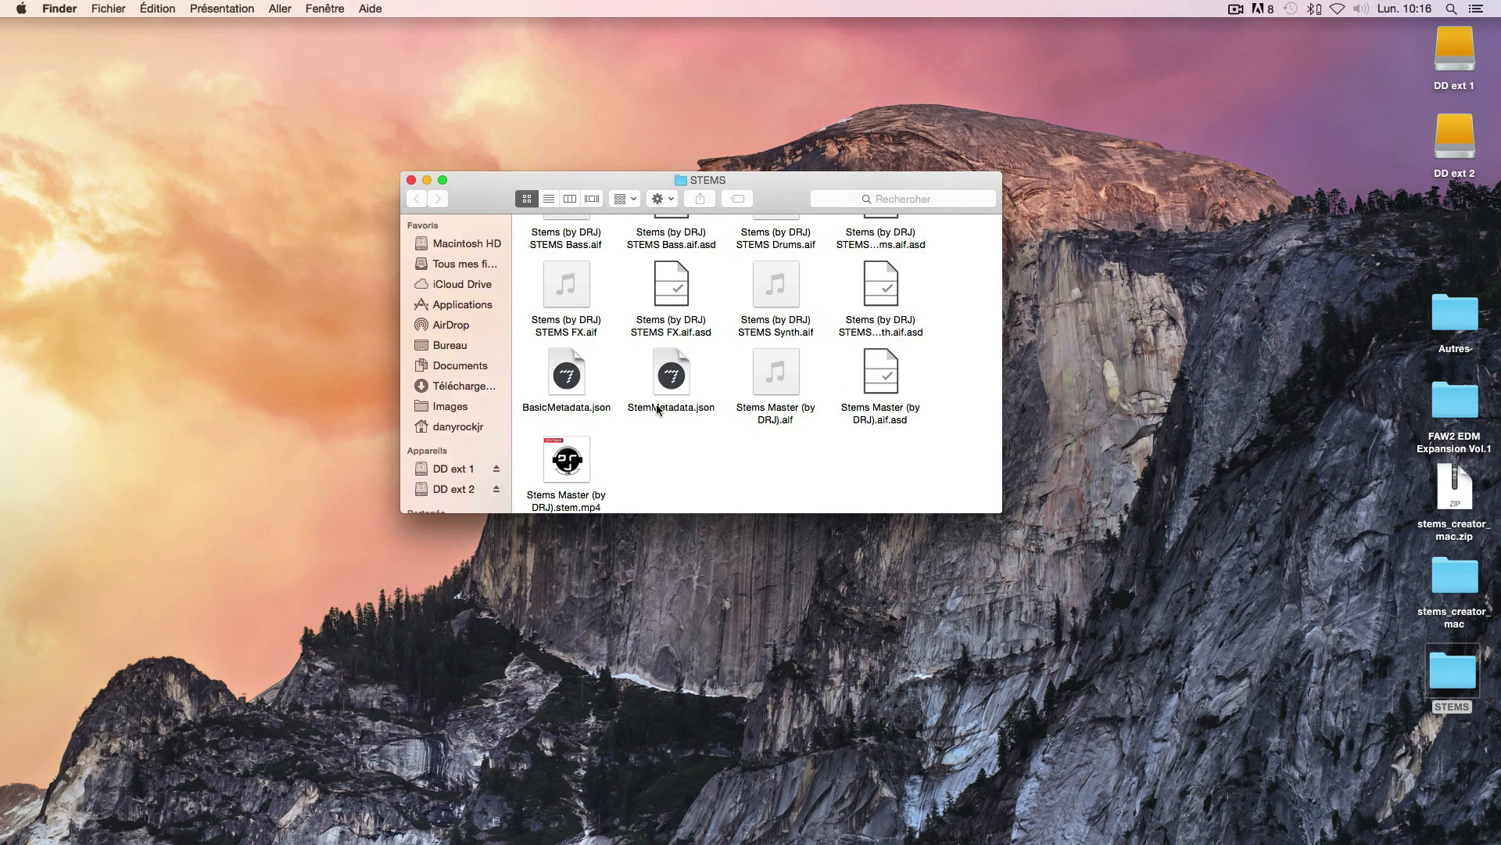